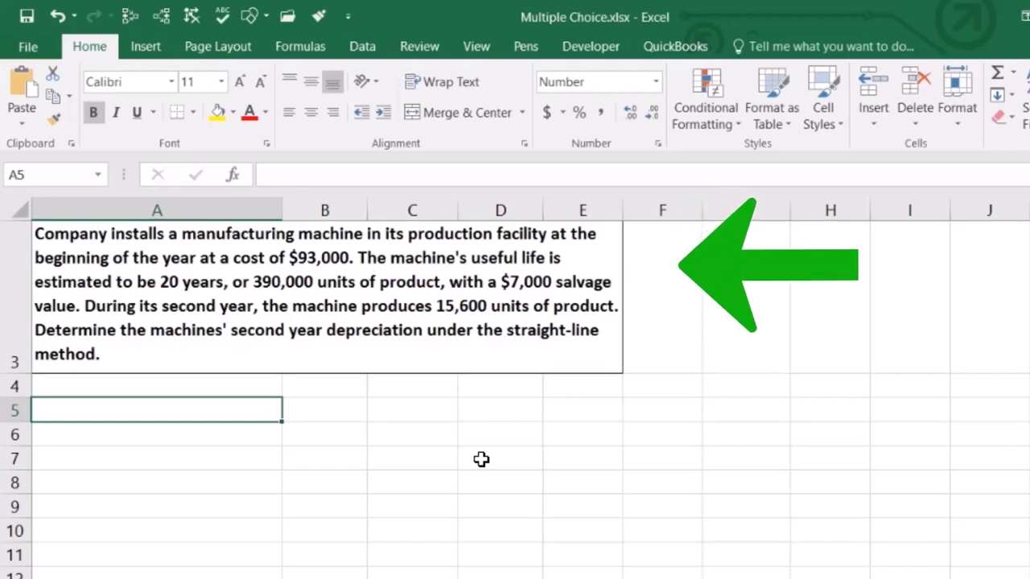
Step: Enter Cost with 93,000 in row 5 and Salvage value with 7,000 in row 6, using columns A and B
{"action": "type", "text": "Cas"}
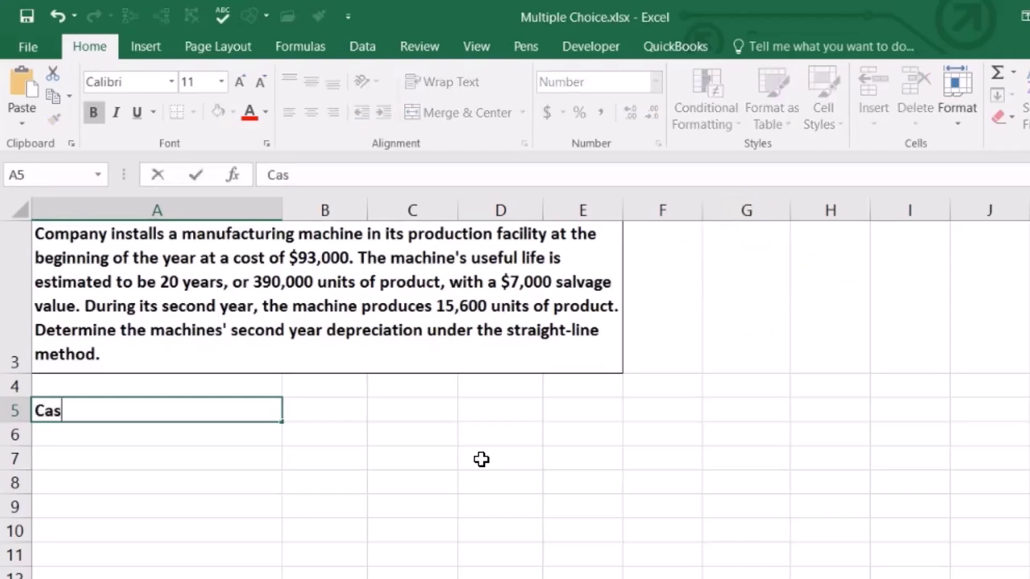
{"action": "key", "text": "Tab"}
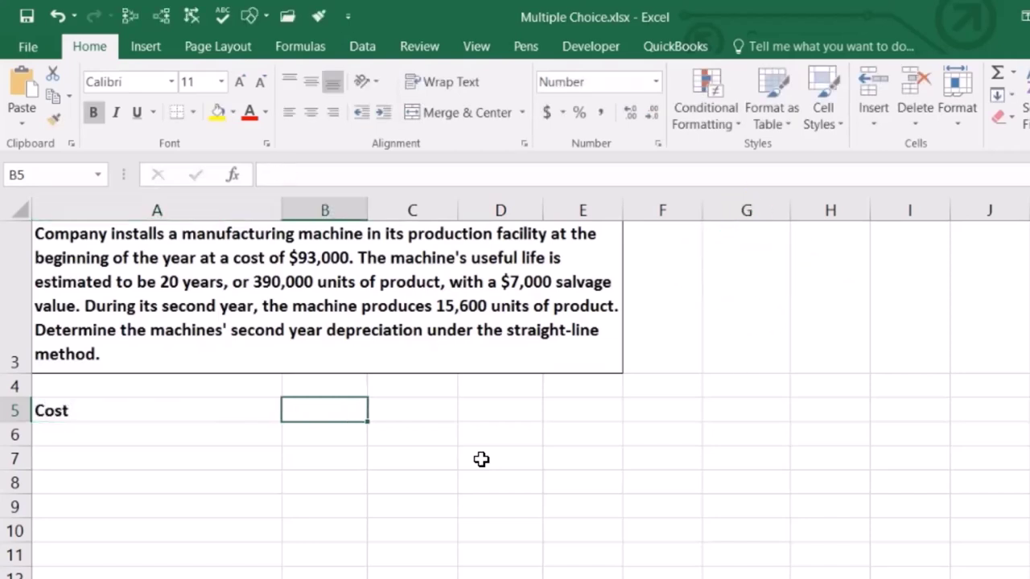
{"action": "type", "text": "93000"}
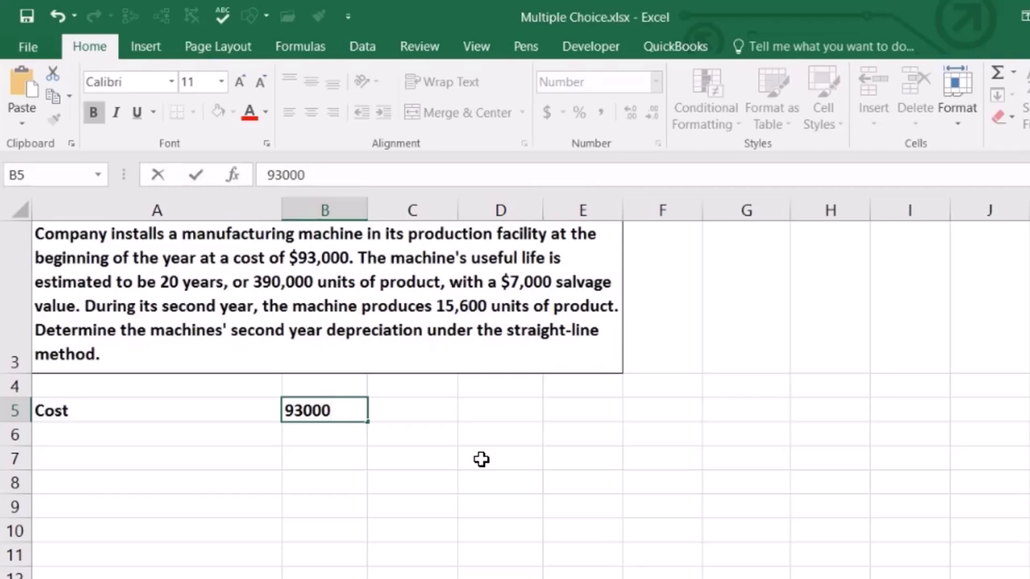
{"action": "key", "text": "Return"}
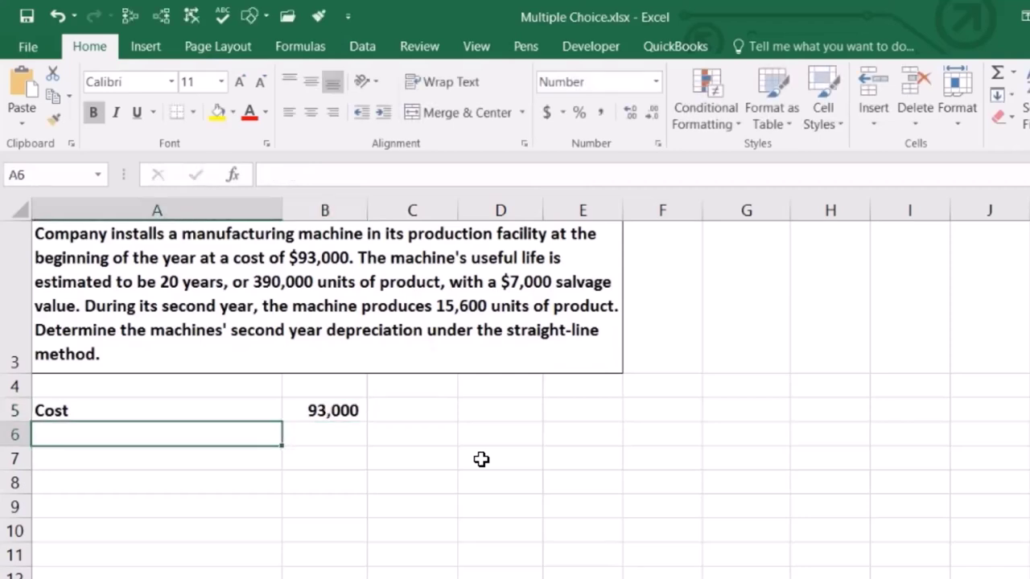
{"action": "type", "text": "Salvage value"}
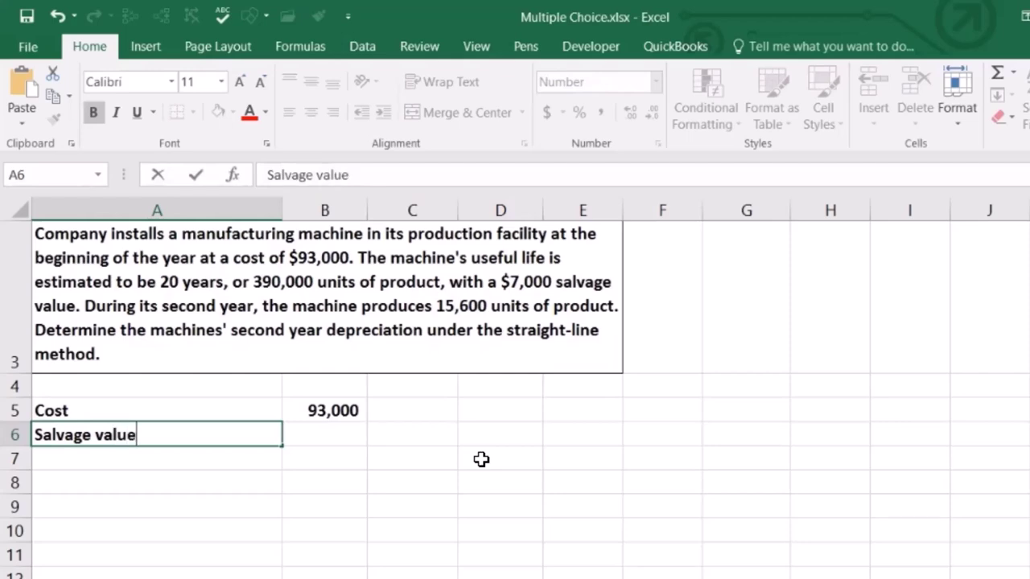
{"action": "key", "text": "Tab"}
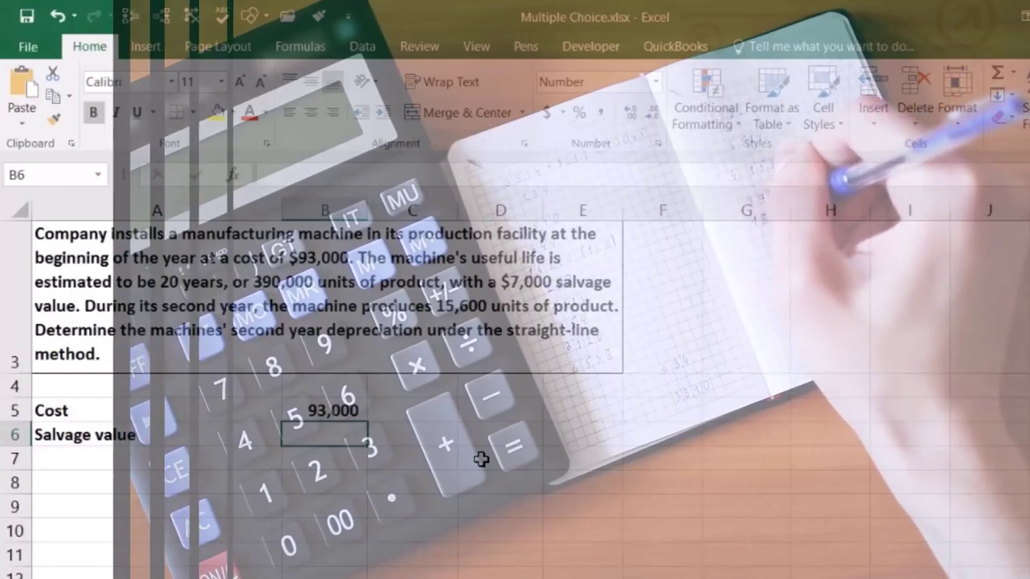
{"action": "type", "text": "7,000"}
{"action": "key", "text": "Return"}
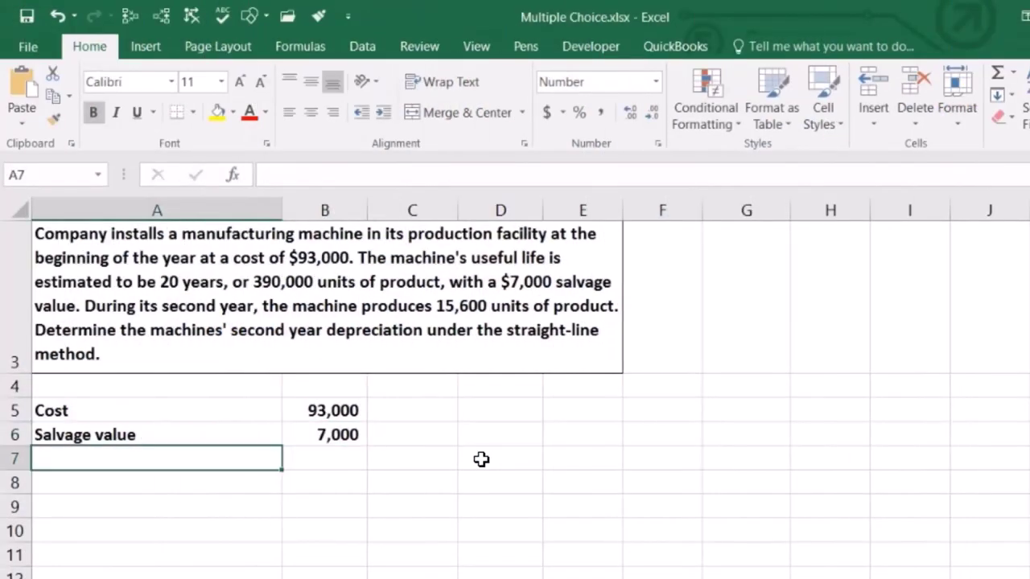
Step: Calculate cost minus salvage value in B7 with the formula =B5-B6
{"action": "key", "text": "Tab"}
{"action": "type", "text": "="}
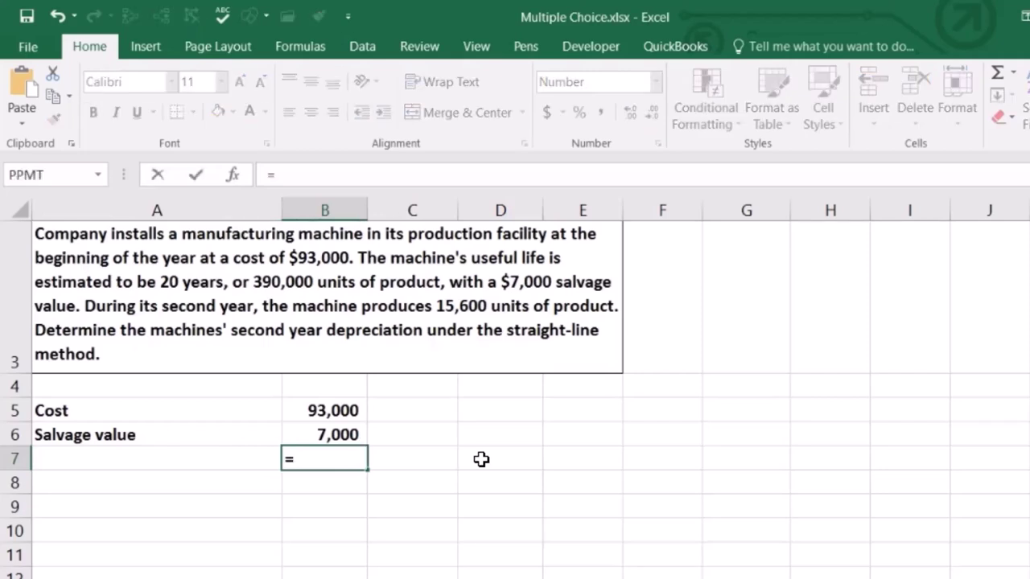
{"action": "key", "text": "Up"}
{"action": "key", "text": "Up"}
{"action": "type", "text": "/"}
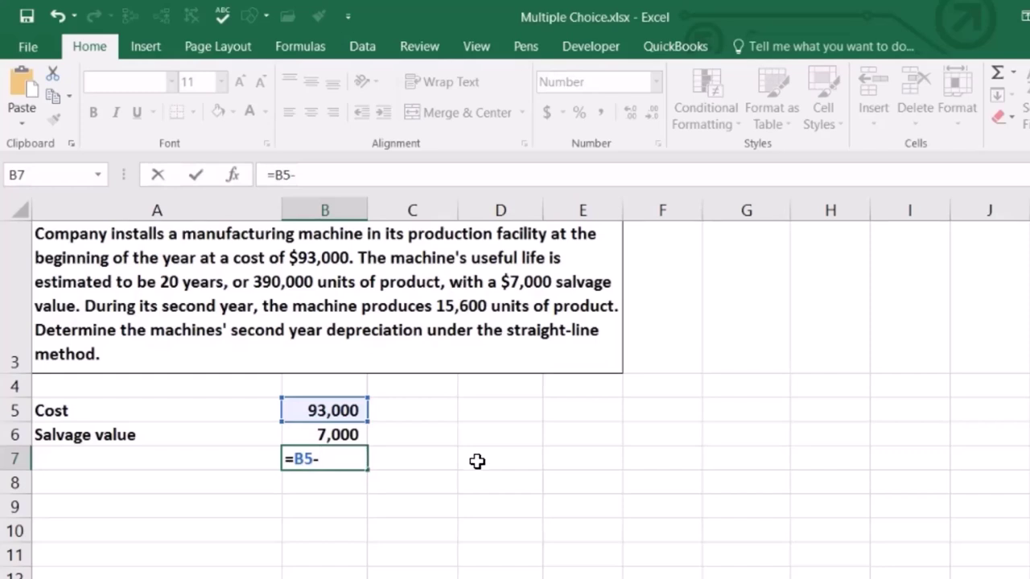
{"action": "left_click", "coordinate": [334, 435]}
{"action": "key", "text": "Return"}
{"action": "key", "text": "Up"}
{"action": "key", "text": "Left"}
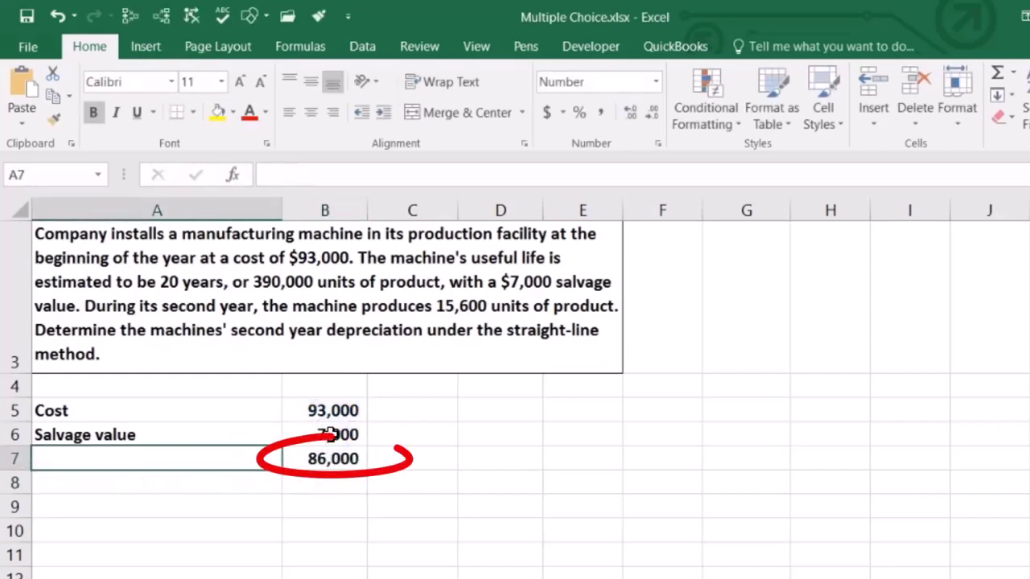
Step: Label A7 as "Amount to be depreciated" and underline the salvage value in B6
{"action": "type", "text": "Amount to be depreciated"}
{"action": "key", "text": "Tab"}
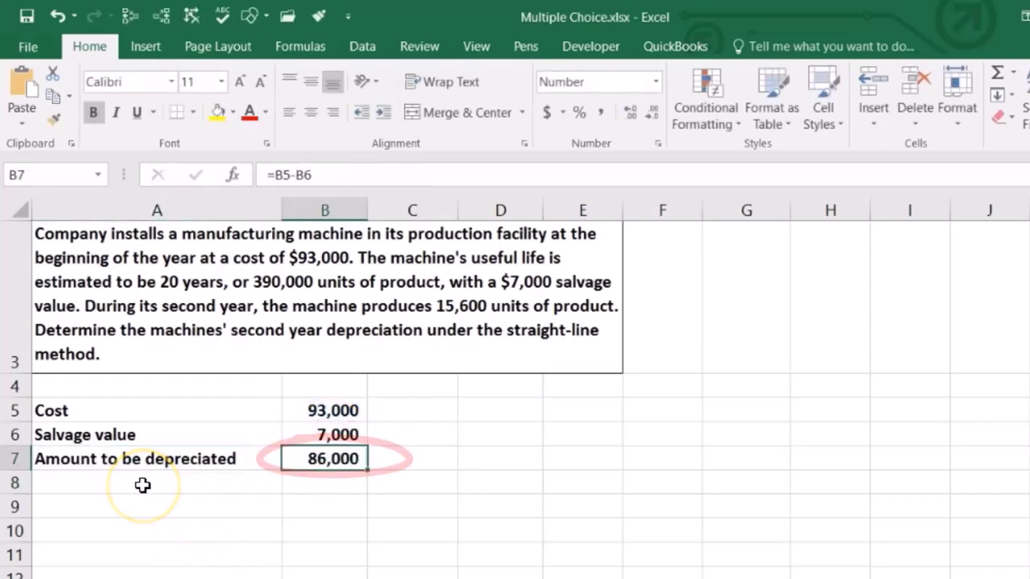
{"action": "key", "text": "Up"}
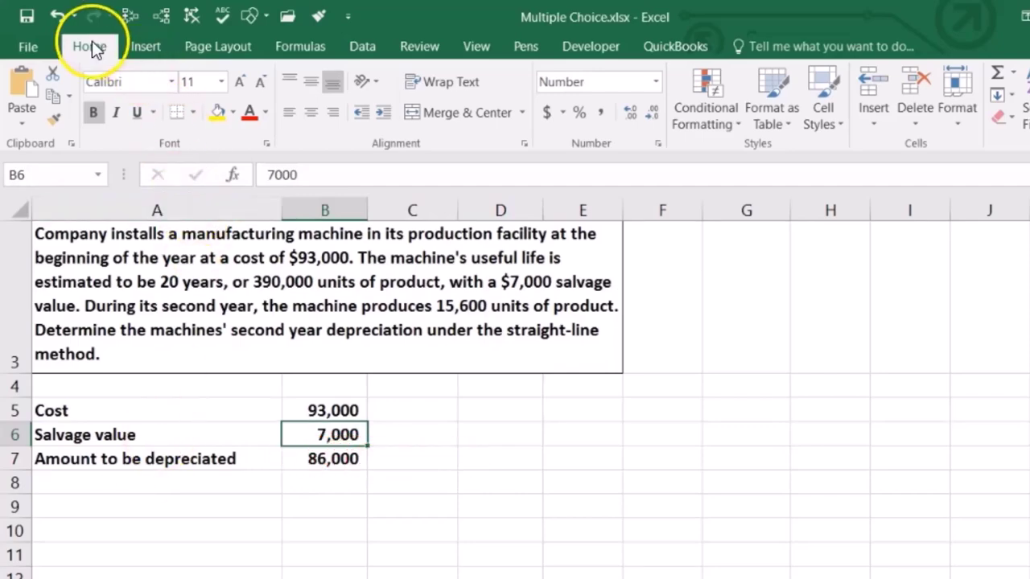
{"action": "left_click", "coordinate": [138, 112]}
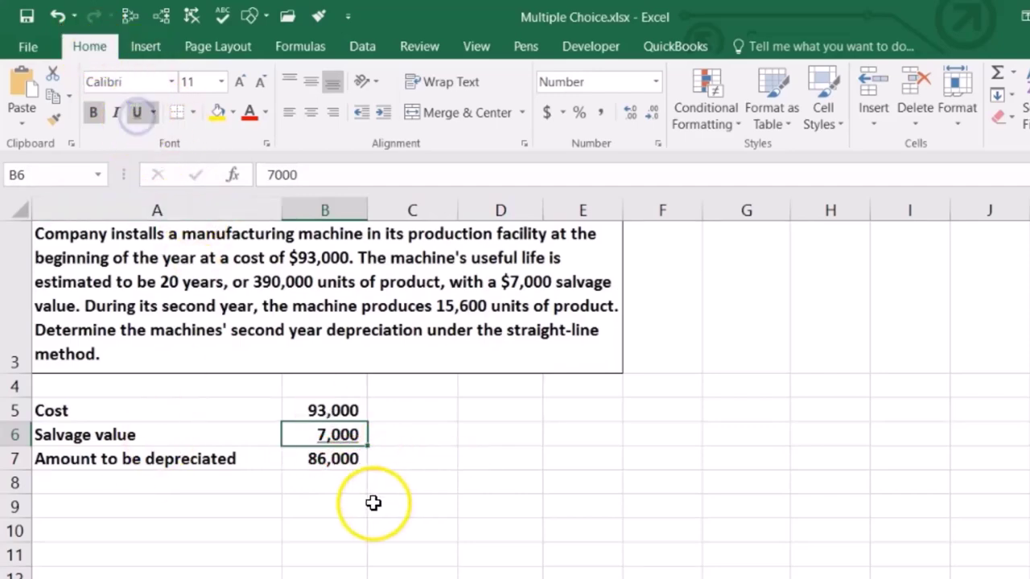
Step: Enter the label "years" in A8 and the useful life of 20 in B8
{"action": "left_click", "coordinate": [340, 480]}
{"action": "key", "text": "Left"}
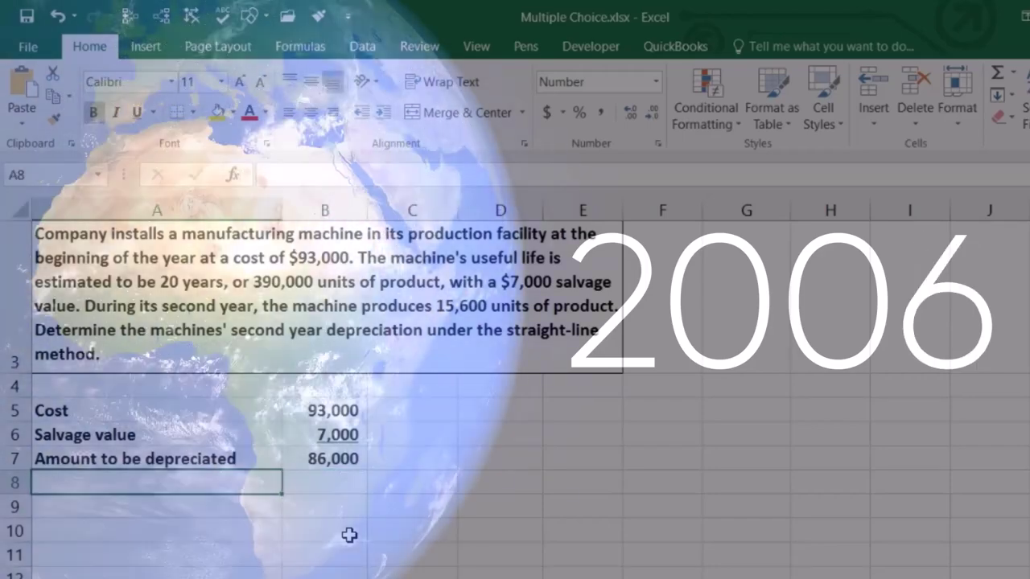
{"action": "type", "text": "yera"}
{"action": "key", "text": "BackSpace"}
{"action": "key", "text": "BackSpace"}
{"action": "key", "text": "BackSpace"}
{"action": "type", "text": "ears"}
{"action": "key", "text": "Right"}
{"action": "type", "text": "20"}
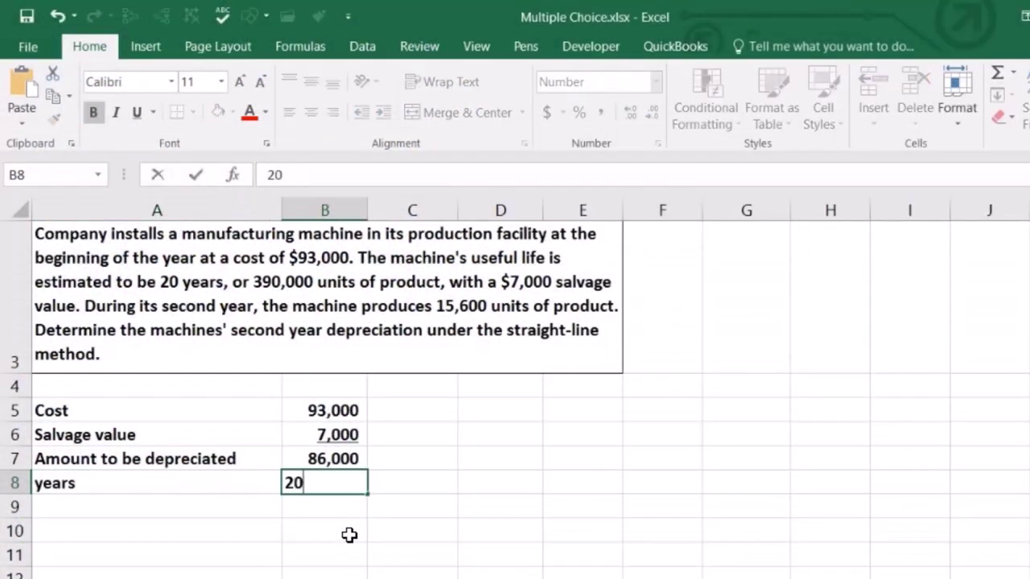
{"action": "key", "text": "Return"}
Step: Calculate the annual straight-line depreciation in B9 with the formula =B7/B8
{"action": "type", "text": "="}
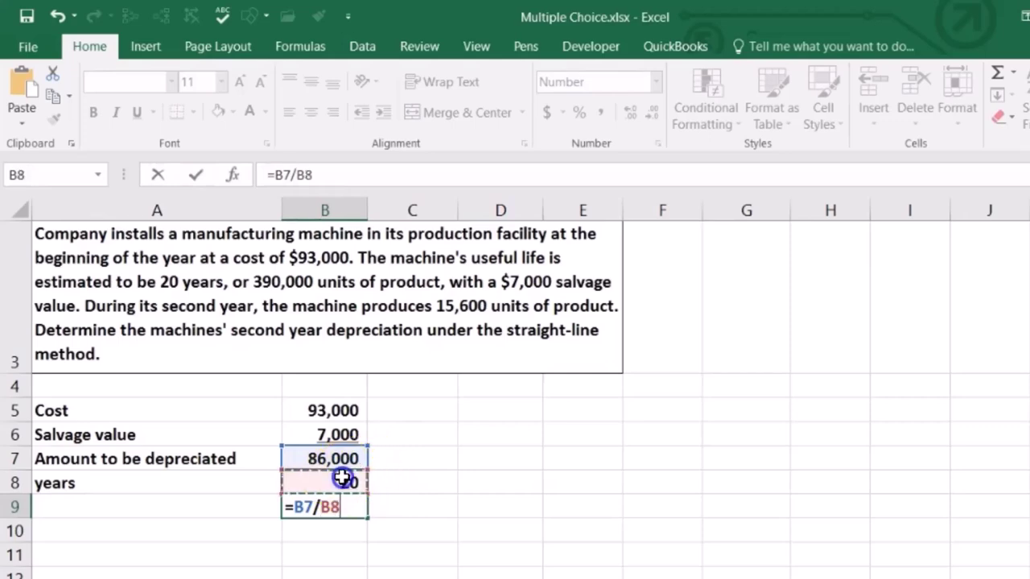
{"action": "key", "text": "Return"}
{"action": "key", "text": "Up"}
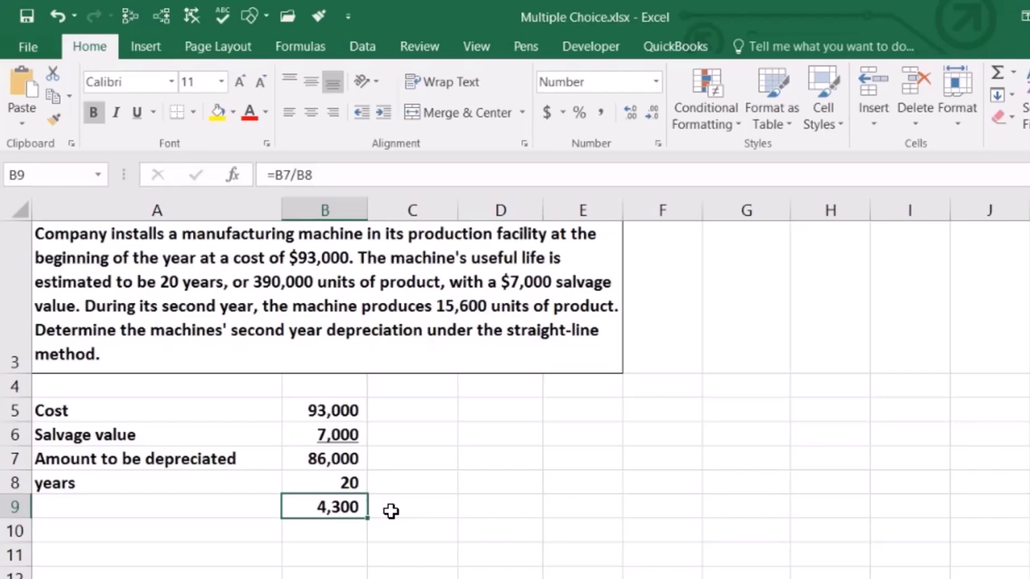
Step: Enter 20 in C9 and compute the total depreciation over all years in D9 with =B9*C9
{"action": "left_click", "coordinate": [391, 511]}
{"action": "type", "text": "20"}
{"action": "key", "text": "Return"}
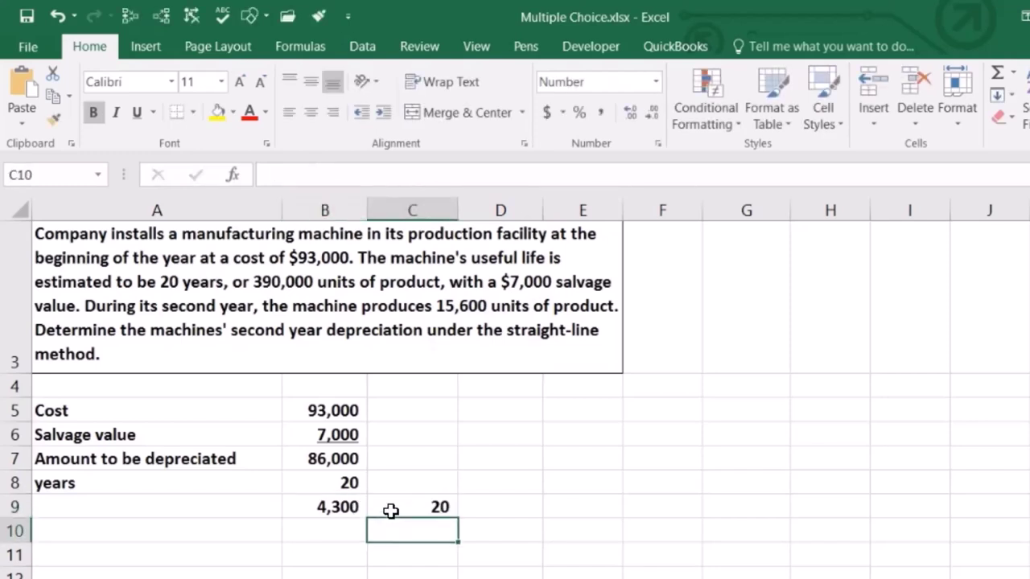
{"action": "key", "text": "Up"}
{"action": "key", "text": "Right"}
{"action": "type", "text": "="}
{"action": "key", "text": "Left"}
{"action": "key", "text": "Left"}
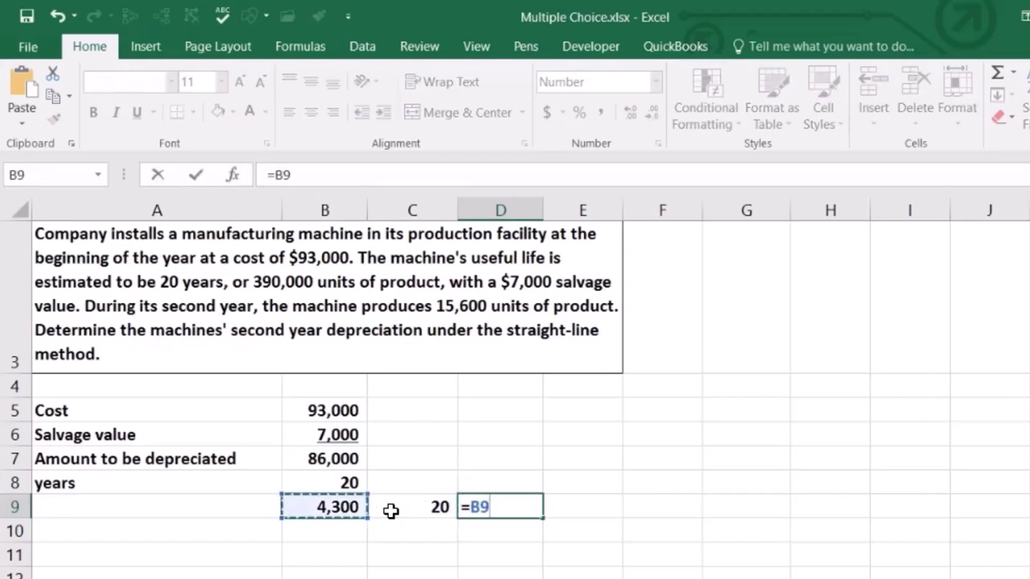
{"action": "type", "text": "*"}
{"action": "key", "text": "Left"}
{"action": "key", "text": "Return"}
{"action": "left_click", "coordinate": [473, 500]}
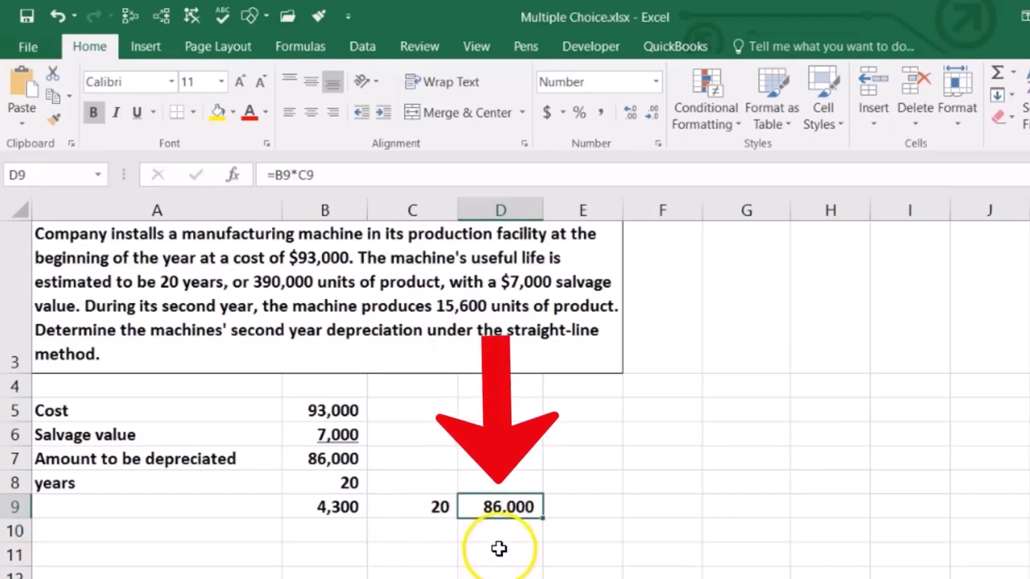
Step: Subtract the total depreciation in D9 from the cost in B5 with a formula in D11
{"action": "left_click", "coordinate": [499, 555]}
{"action": "type", "text": "="}
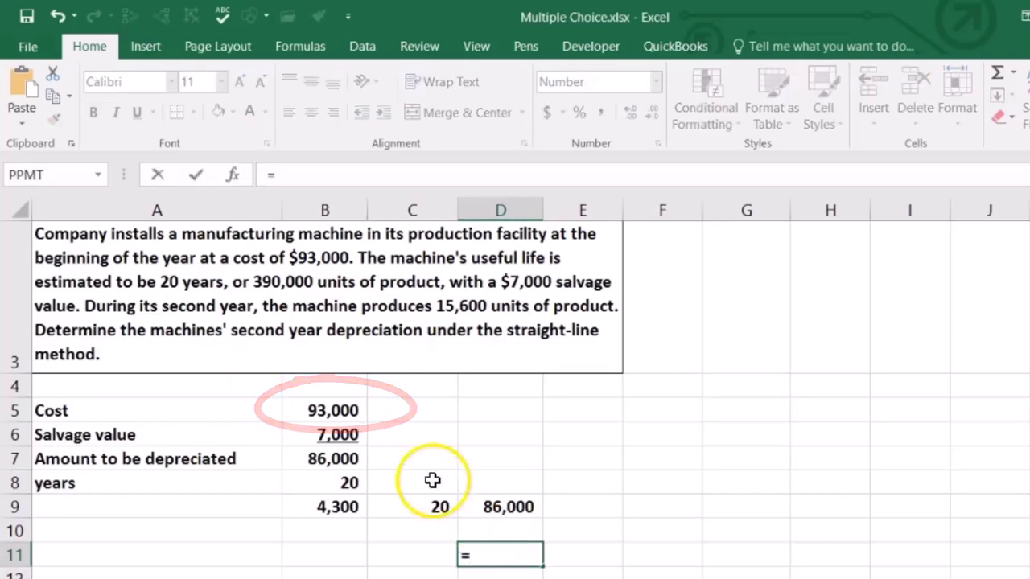
{"action": "left_click", "coordinate": [342, 410]}
{"action": "type", "text": "-"}
{"action": "key", "text": "Up"}
{"action": "key", "text": "Up"}
{"action": "key", "text": "Return"}
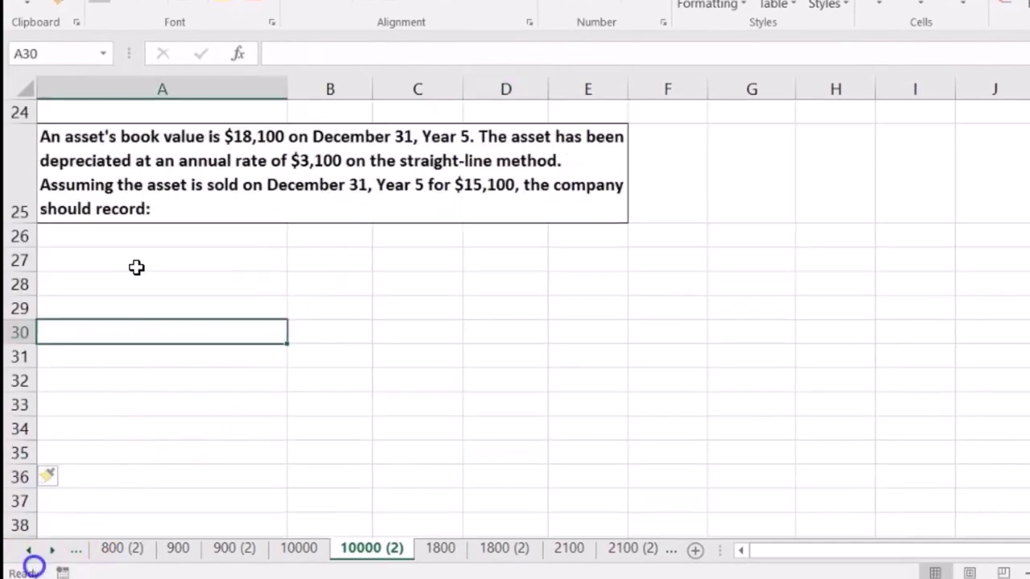
Step: Start the asset sale entry on sheet 10000 (2) with Cash in A27 and 15,100 in B27
{"action": "left_click", "coordinate": [135, 267]}
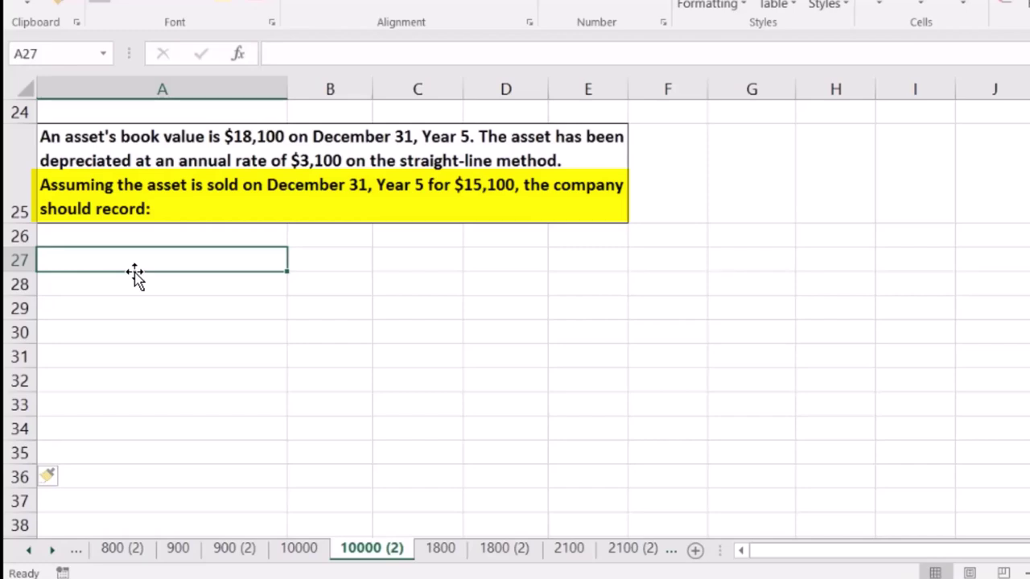
{"action": "left_click", "coordinate": [173, 282]}
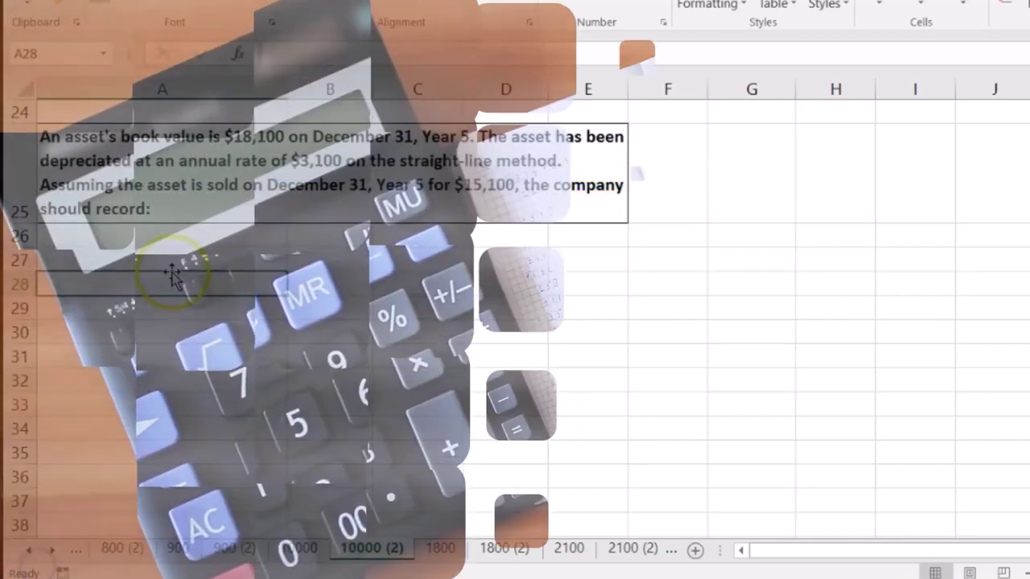
{"action": "left_click", "coordinate": [147, 255]}
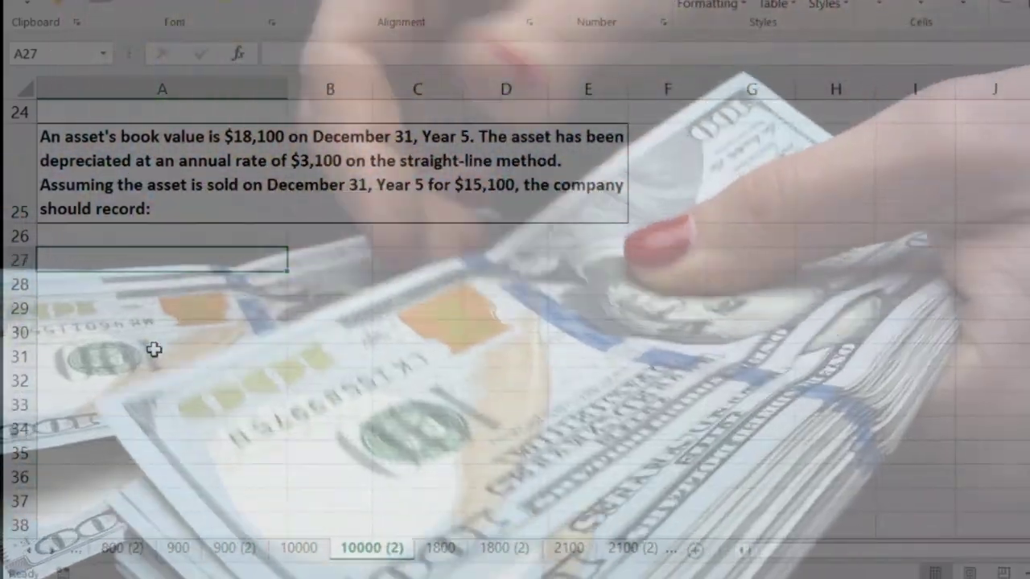
{"action": "type", "text": "Cash"}
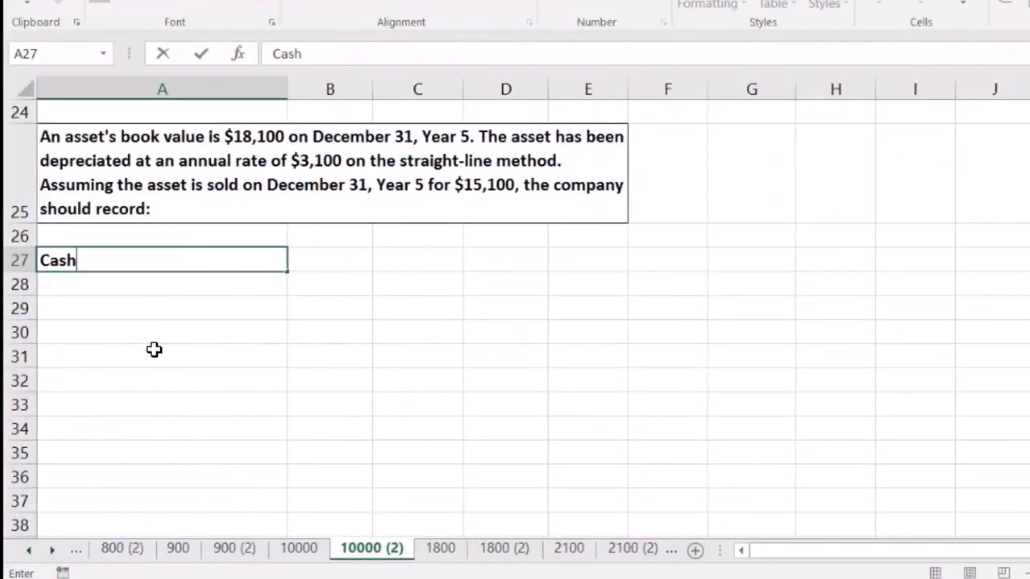
{"action": "key", "text": "Tab"}
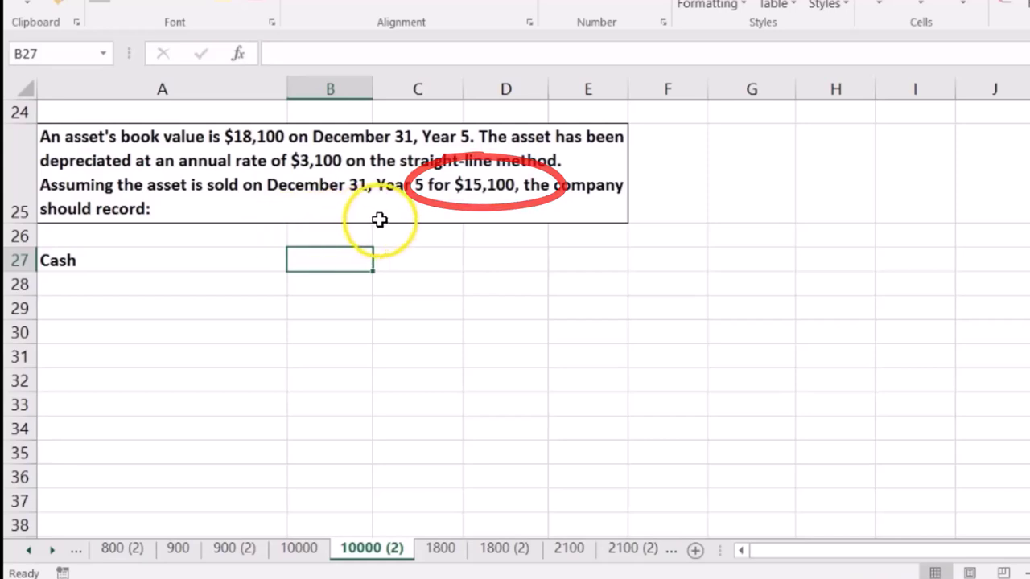
{"action": "type", "text": "15,100"}
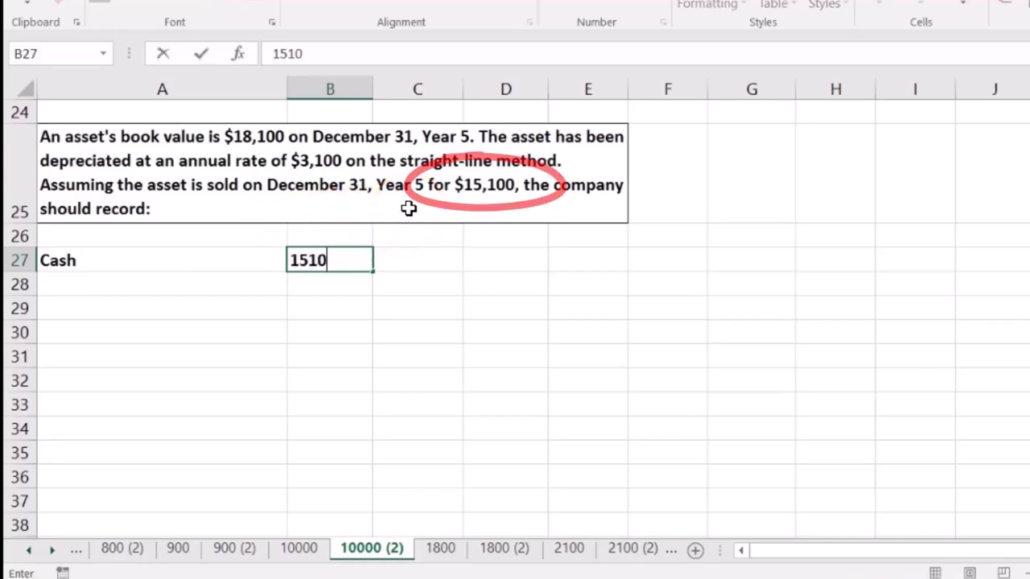
{"action": "key", "text": "Return"}
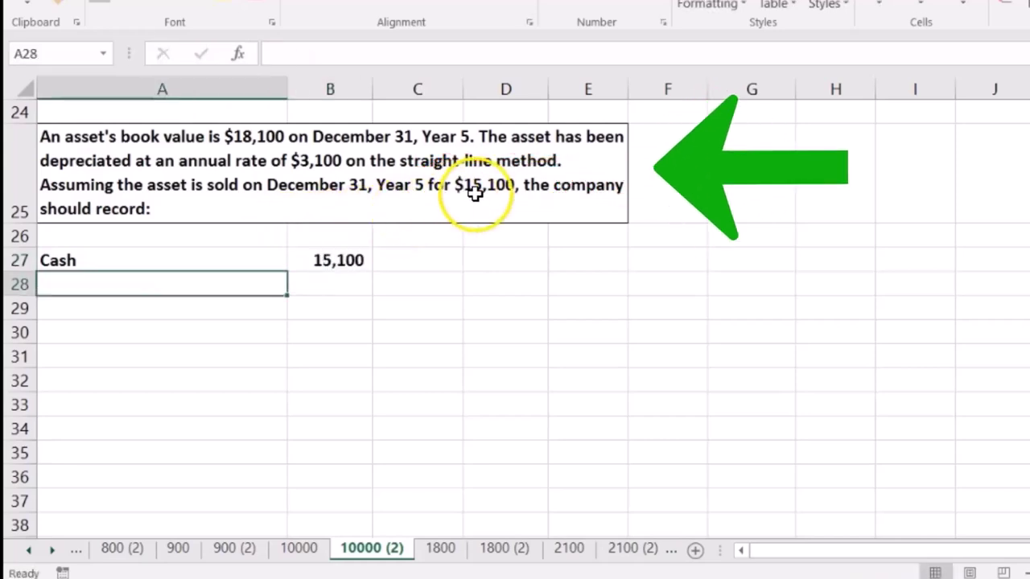
Step: Add the account label "Asset" in A28 beneath the Cash line
{"action": "type", "text": "E"}
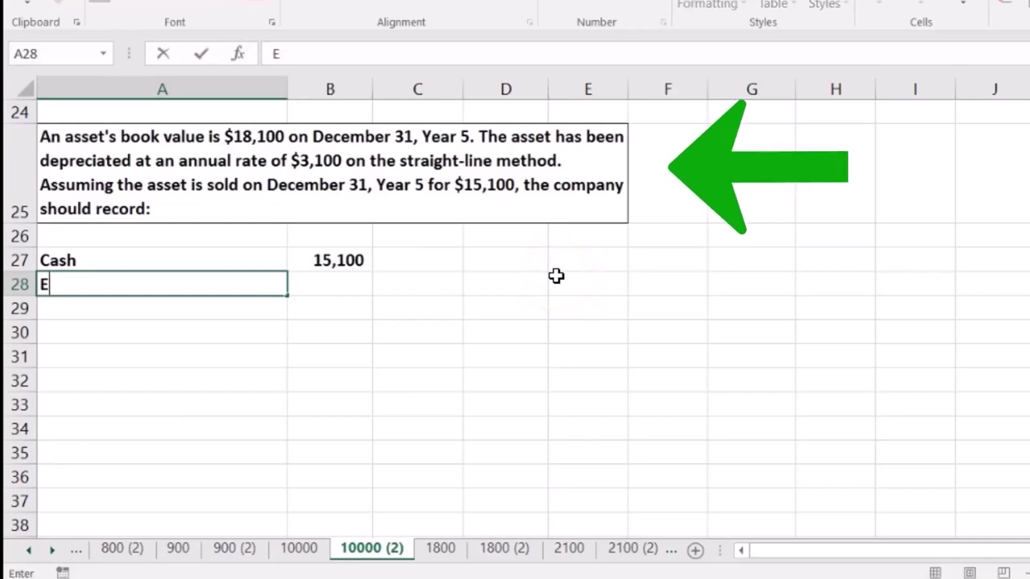
{"action": "type", "text": "Asset"}
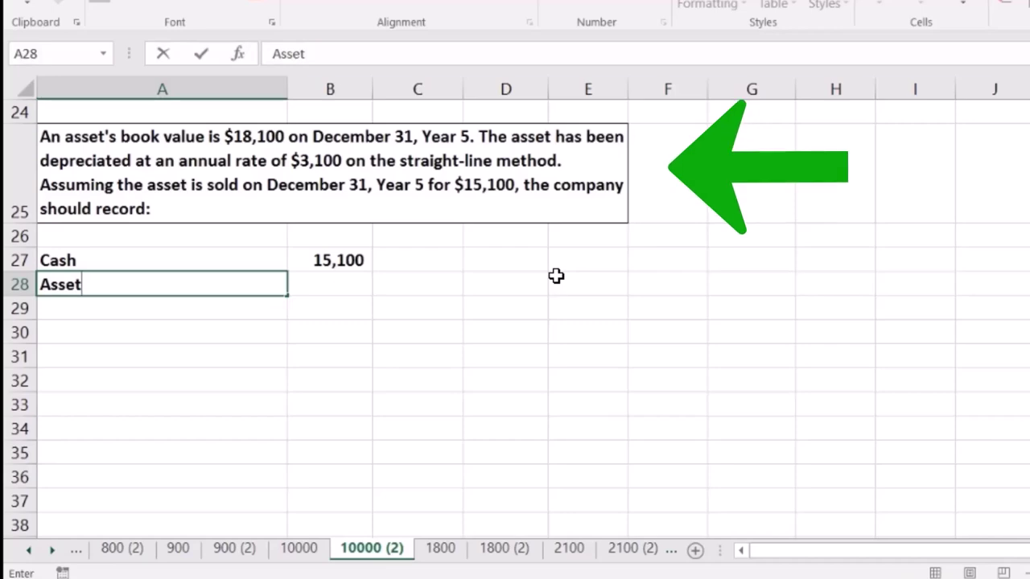
{"action": "key", "text": "Tab"}
{"action": "key", "text": "Tab"}
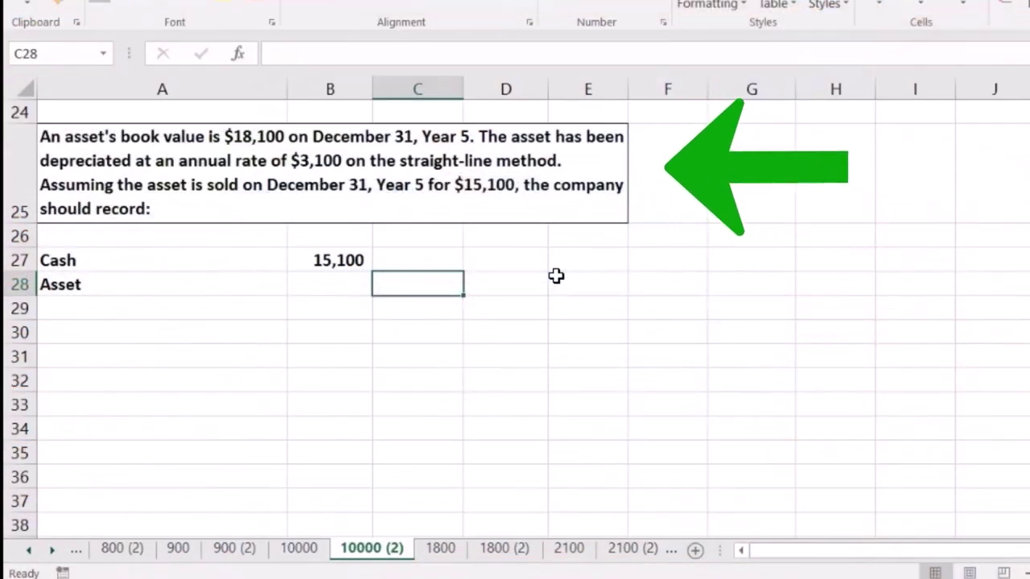
Step: Start a cost calculation beside the entry with the label "Book" in D27 and 18,100 in F27
{"action": "key", "text": "Right"}
{"action": "key", "text": "Up"}
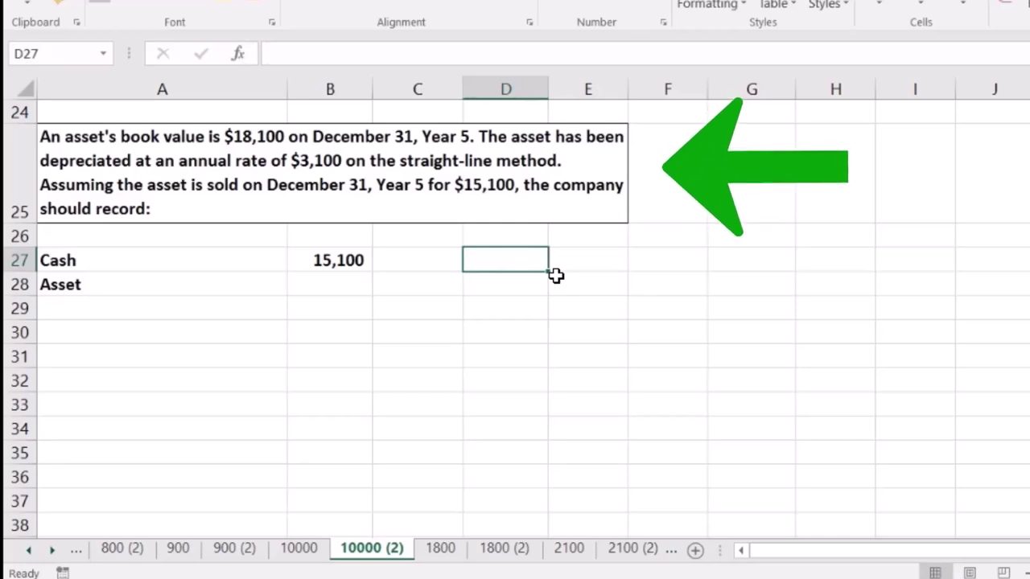
{"action": "type", "text": "Book"}
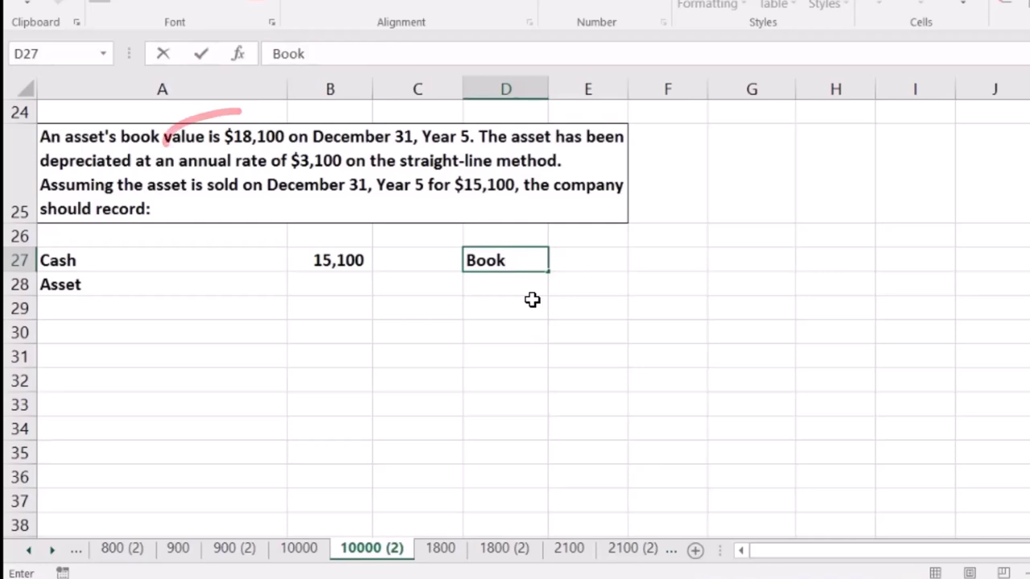
{"action": "key", "text": "Right"}
{"action": "key", "text": "Right"}
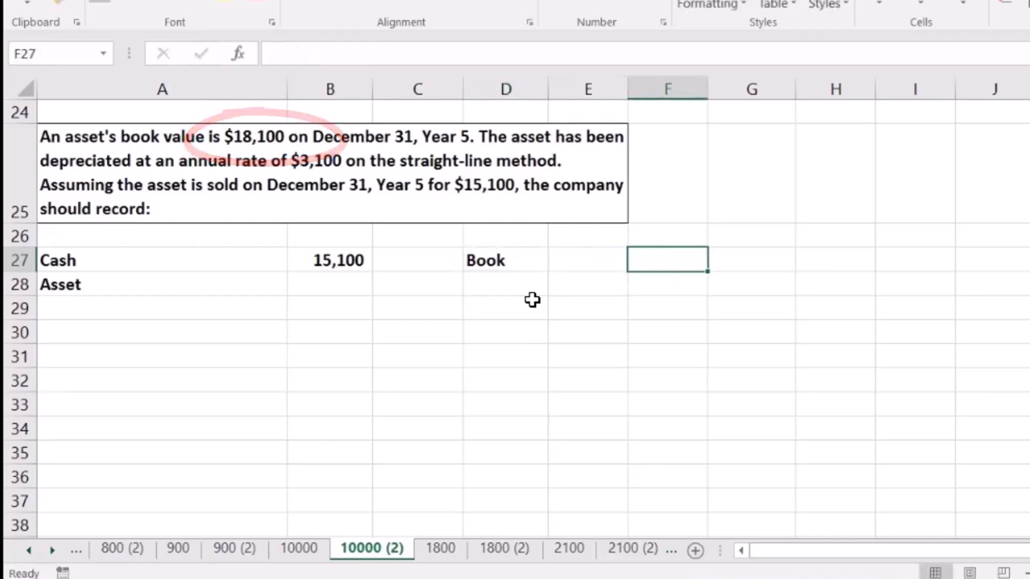
{"action": "type", "text": "18100"}
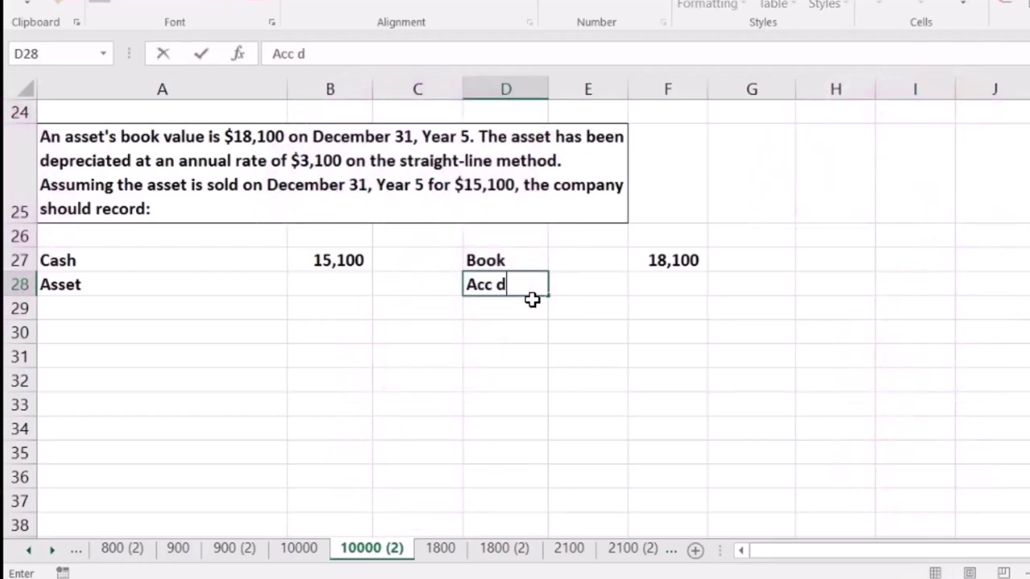
Step: Label D28 "Acc depre" and calculate five years of accumulated depreciation in F28 with =3100*5
{"action": "key", "text": "Right"}
{"action": "key", "text": "Right"}
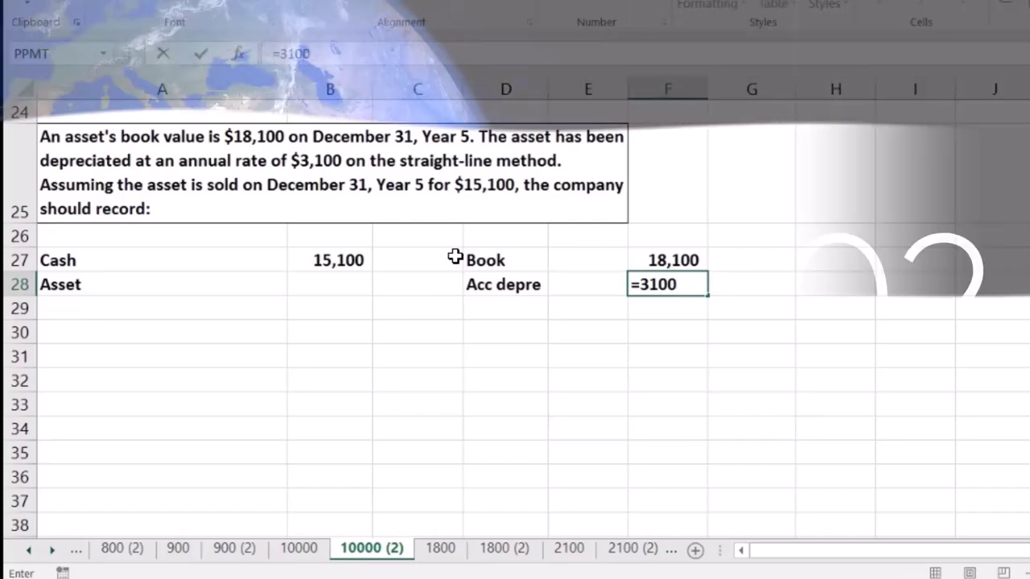
{"action": "type", "text": "*5"}
{"action": "key", "text": "Return"}
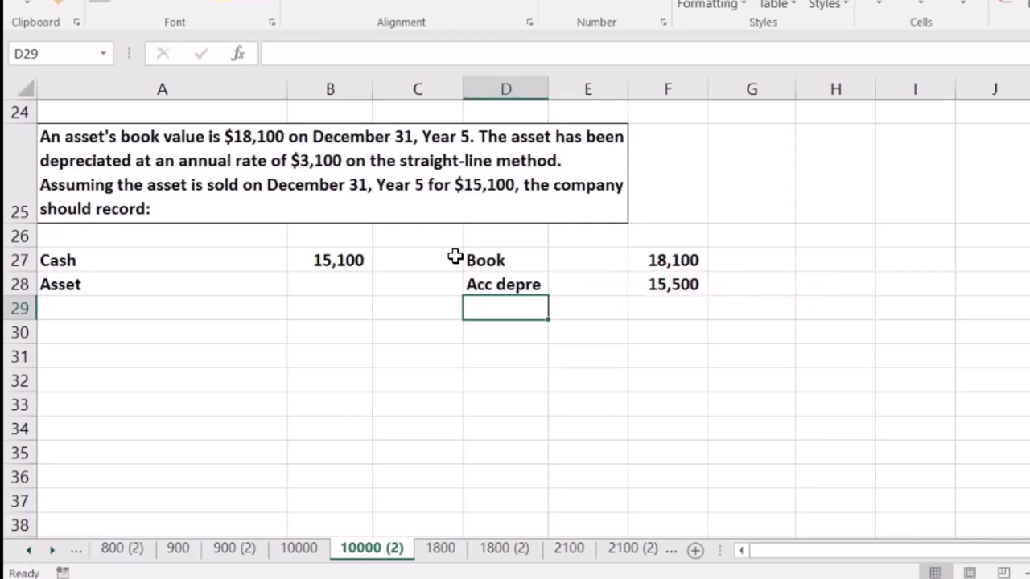
Step: Label D29 "Cost" and add book value and accumulated depreciation in F29 with =F27+F28
{"action": "type", "text": "Co"}
{"action": "key", "text": "Tab"}
{"action": "key", "text": "Tab"}
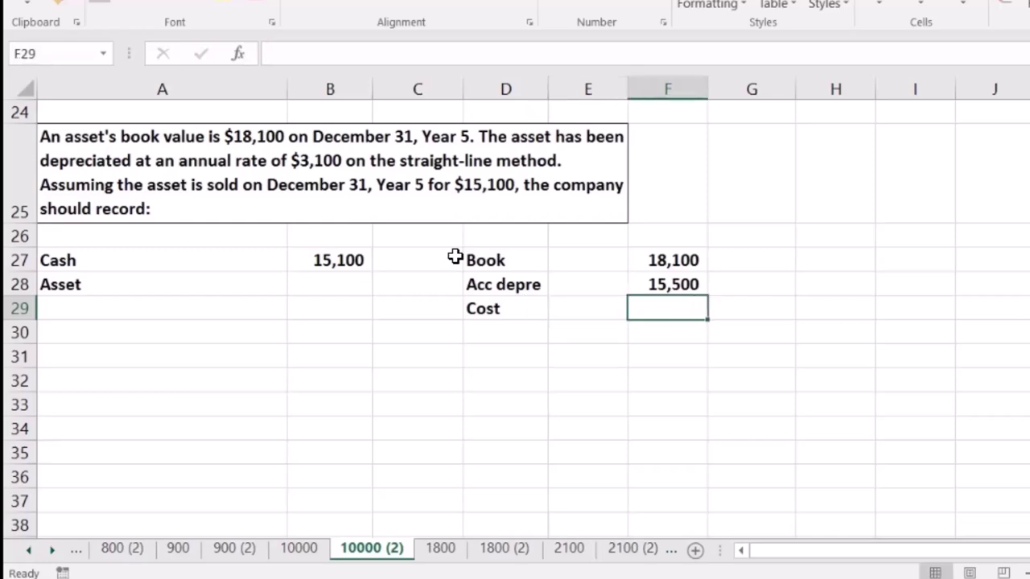
{"action": "type", "text": "="}
{"action": "left_click", "coordinate": [690, 260]}
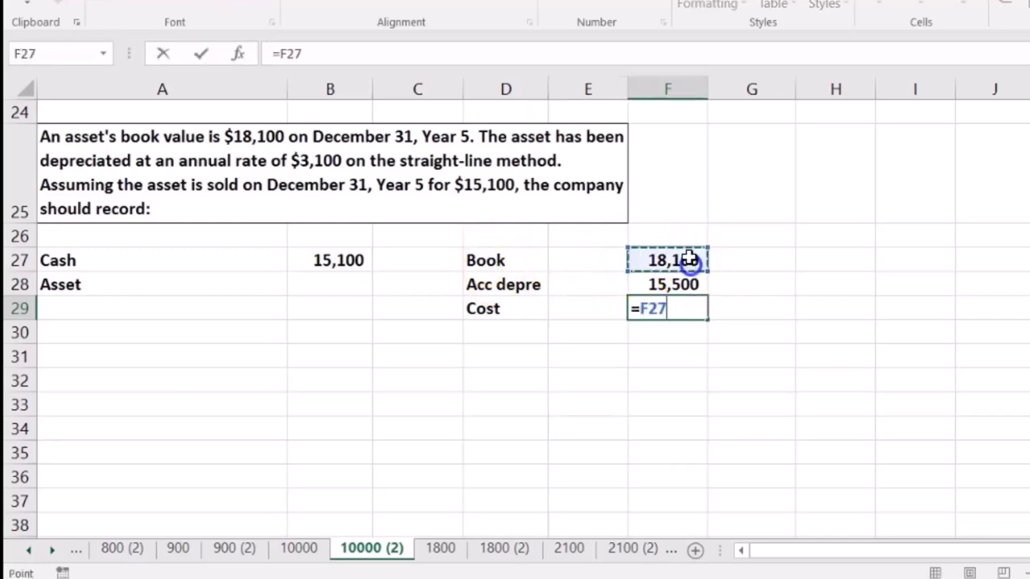
{"action": "type", "text": "+"}
{"action": "left_click", "coordinate": [684, 282]}
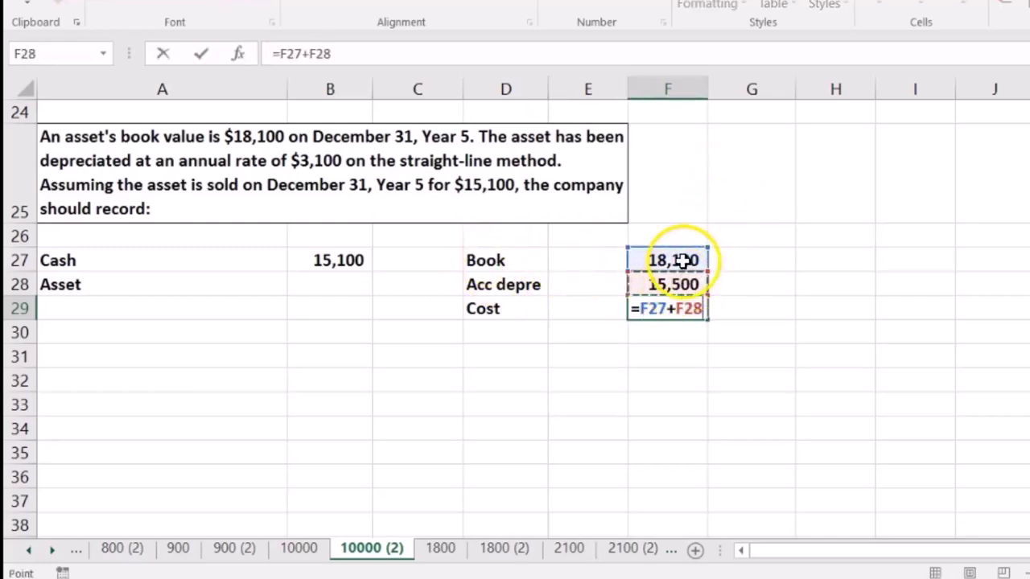
{"action": "key", "text": "Return"}
Step: Start a second calculation with the label "Cost" in H27 and 33,600 in I27
{"action": "key", "text": "Right"}
{"action": "key", "text": "Right"}
{"action": "key", "text": "Right"}
{"action": "key", "text": "Right"}
{"action": "key", "text": "Up"}
{"action": "key", "text": "Up"}
{"action": "key", "text": "Up"}
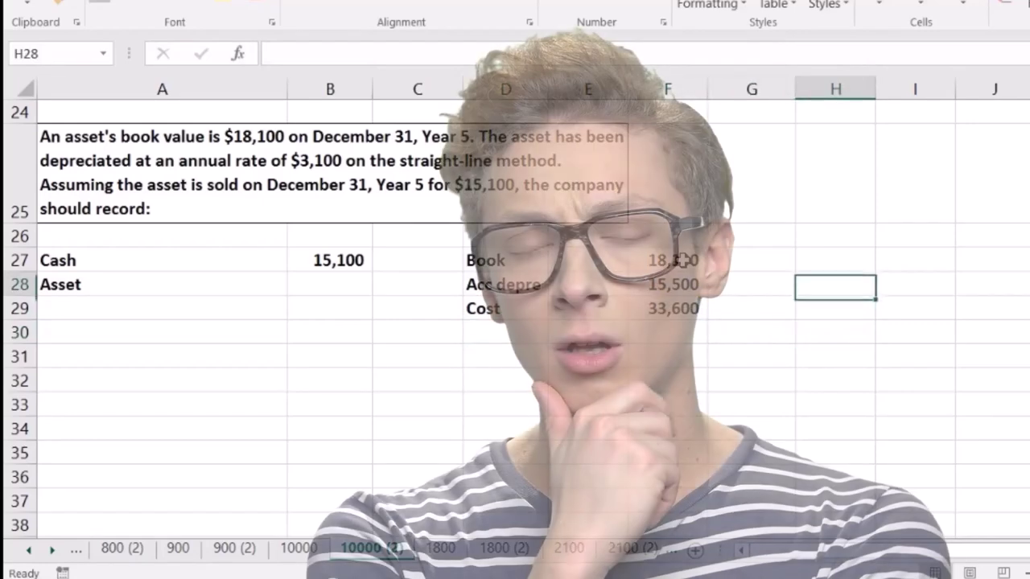
{"action": "type", "text": "Cost"}
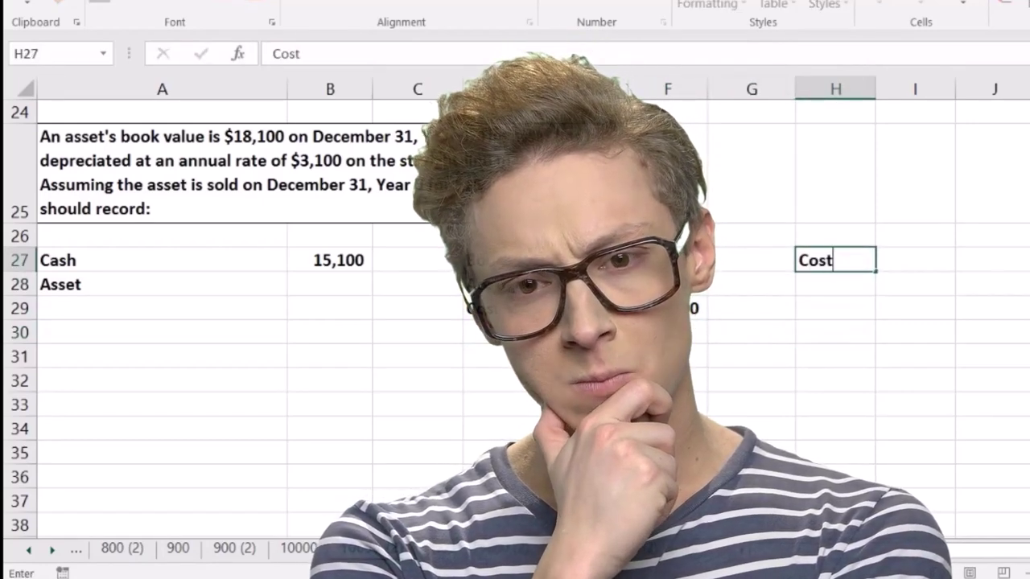
{"action": "key", "text": "Tab"}
{"action": "type", "text": "33600"}
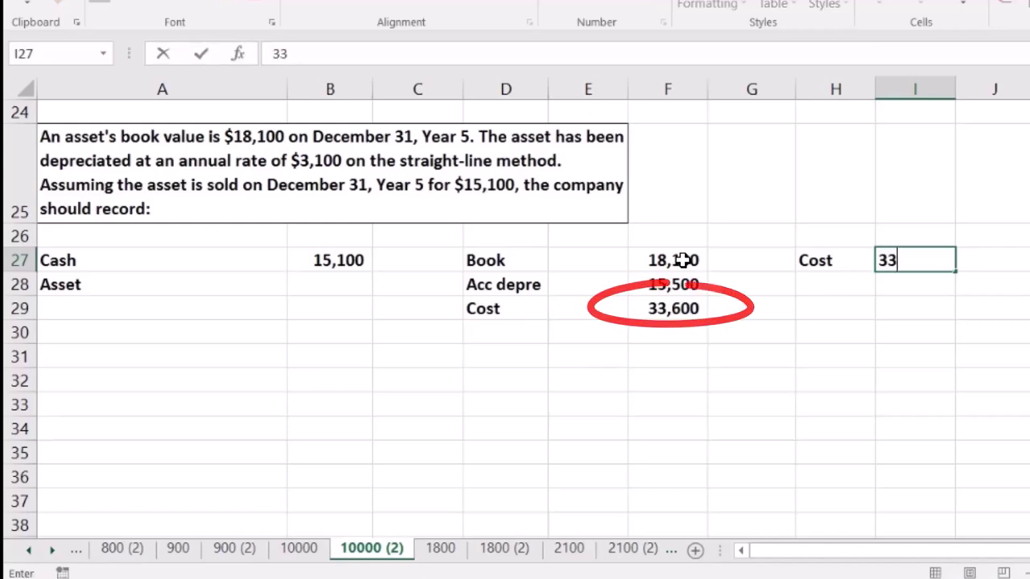
{"action": "key", "text": "Return"}
Step: Add the label "Acc Depr" in H28 and enter 15,500 in I28
{"action": "type", "text": "Acc"}
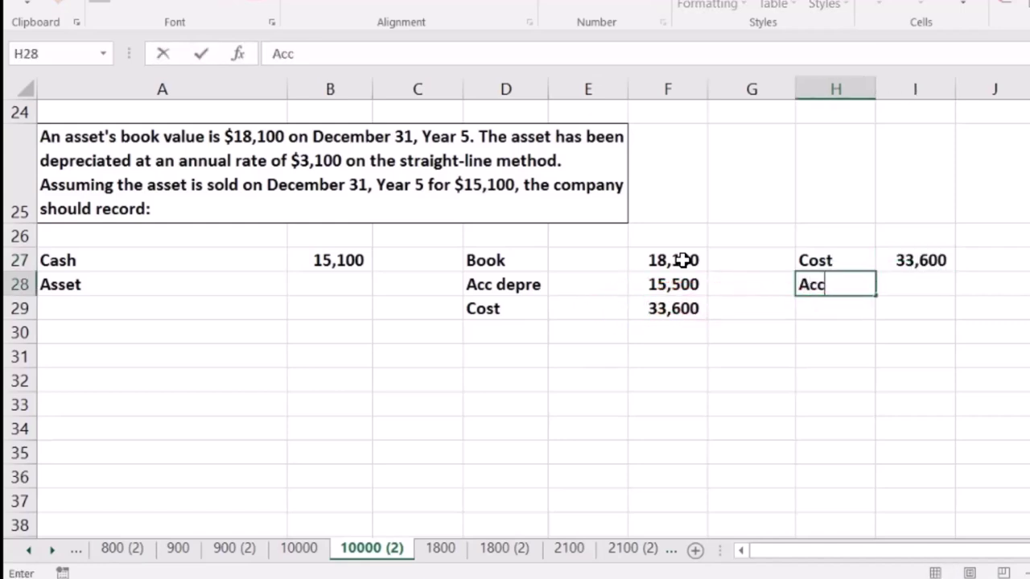
{"action": "type", "text": " Depr"}
{"action": "key", "text": "Tab"}
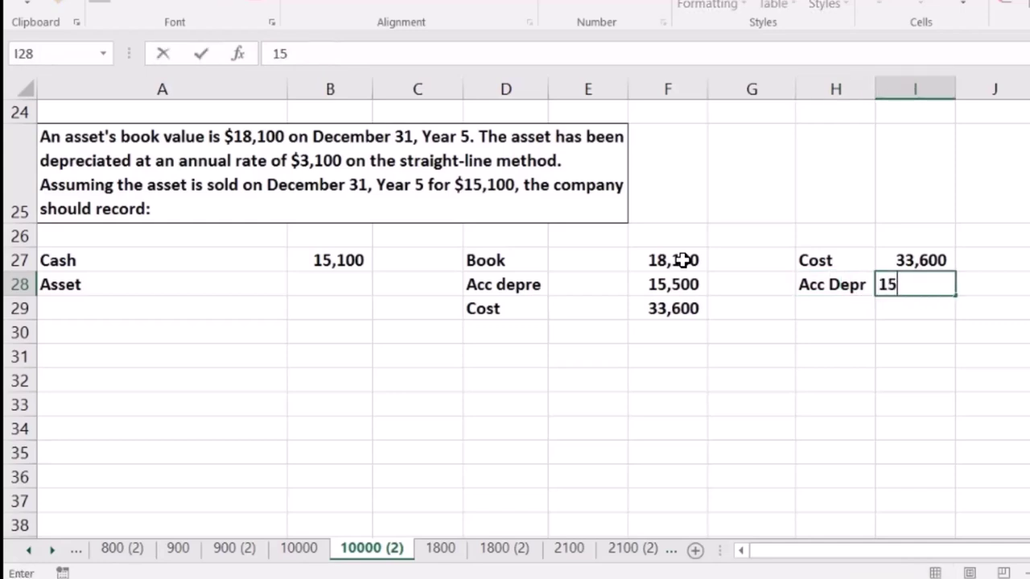
{"action": "type", "text": "15500"}
{"action": "key", "text": "Return"}
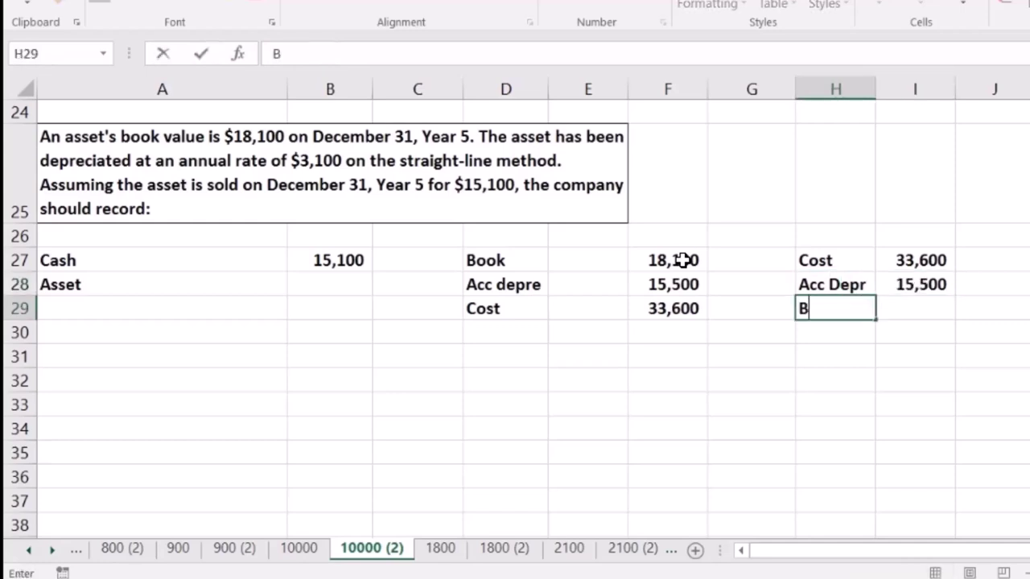
Step: Label H29 "Book" and subtract accumulated depreciation from cost in I29 with =I27-I28
{"action": "key", "text": "Tab"}
{"action": "type", "text": "="}
{"action": "left_click", "coordinate": [909, 260]}
{"action": "type", "text": "-"}
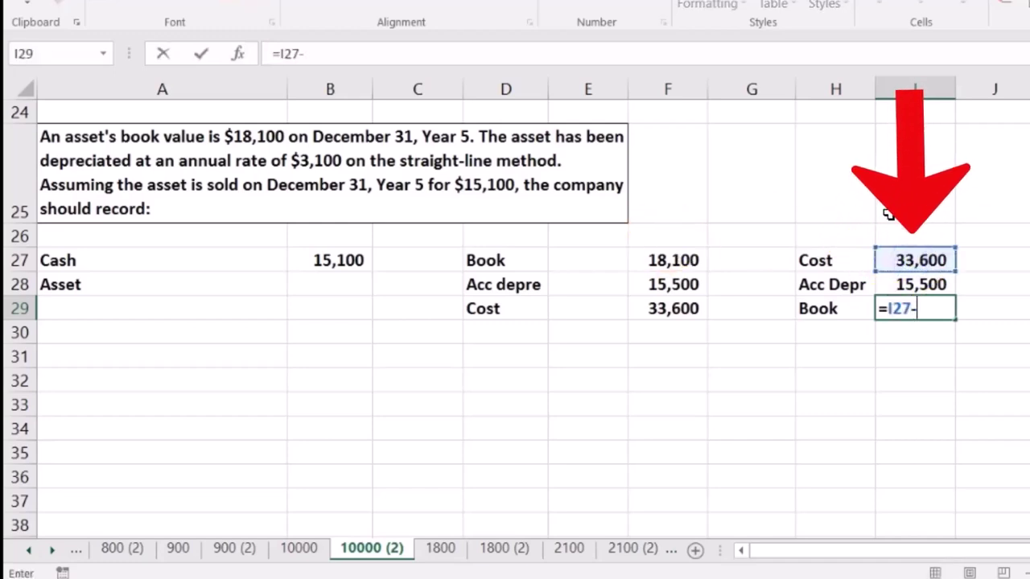
{"action": "left_click", "coordinate": [901, 286]}
{"action": "key", "text": "Return"}
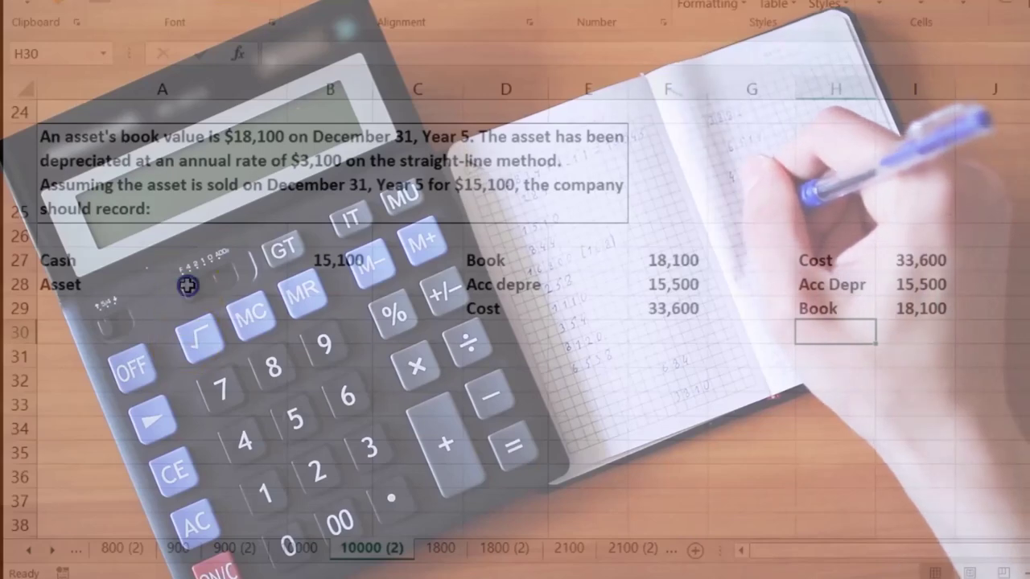
Step: Move the labels Book, Acc depre and Cost from D27:D29 to E27:E29
{"action": "left_click", "coordinate": [161, 291]}
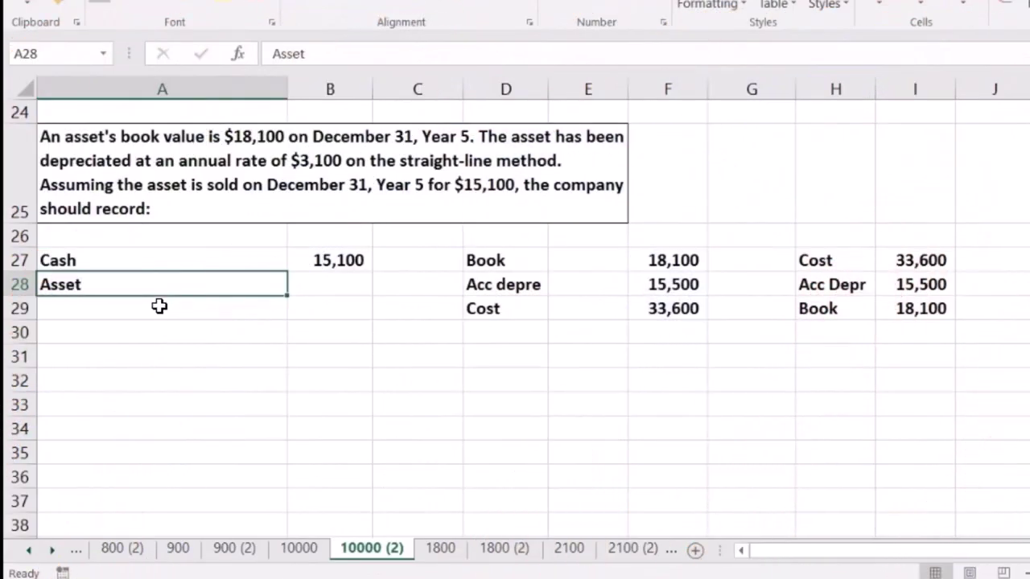
{"action": "left_click_drag", "start_coordinate": [506, 260], "coordinate": [506, 309]}
{"action": "left_click_drag", "start_coordinate": [539, 268], "coordinate": [621, 268]}
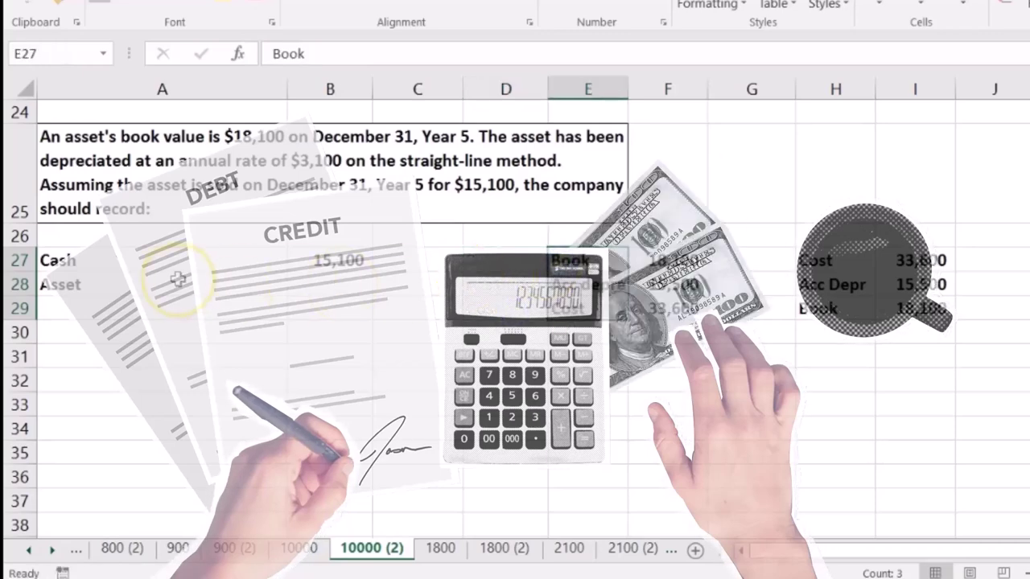
Step: Record the credit to Asset by entering -33600 in C28
{"action": "left_click", "coordinate": [392, 279]}
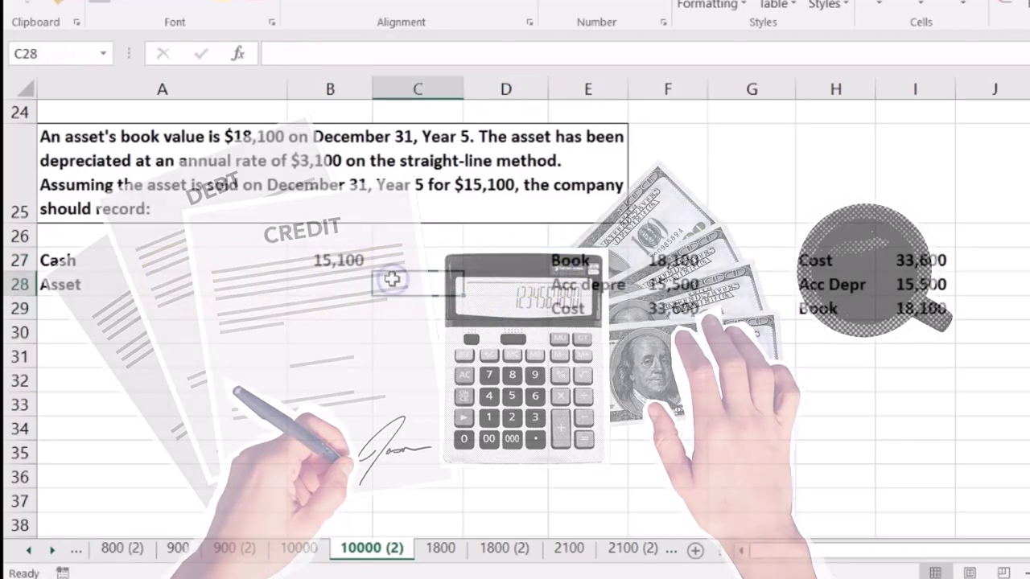
{"action": "double_click", "coordinate": [394, 280]}
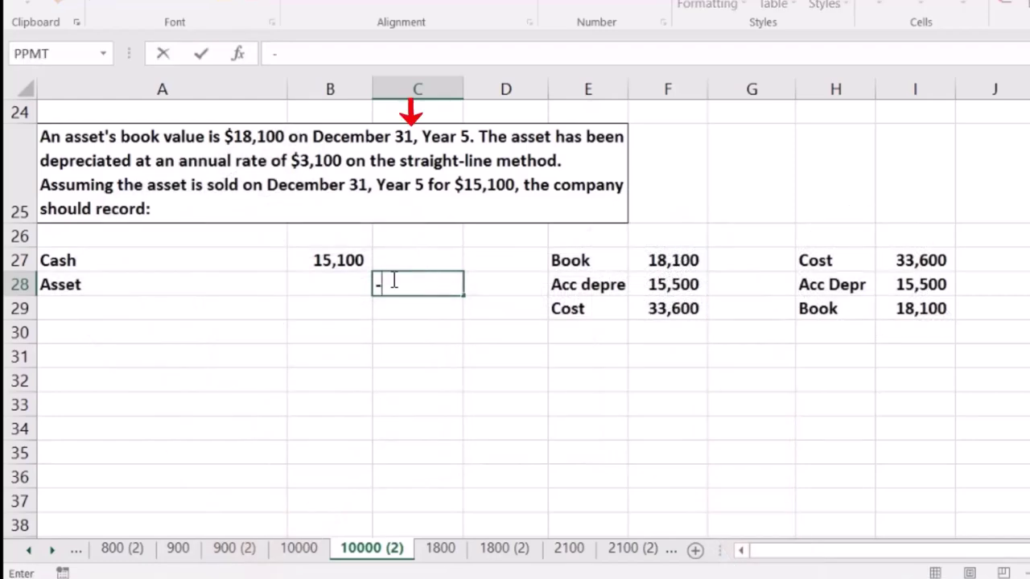
{"action": "type", "text": "-33600"}
{"action": "key", "text": "Return"}
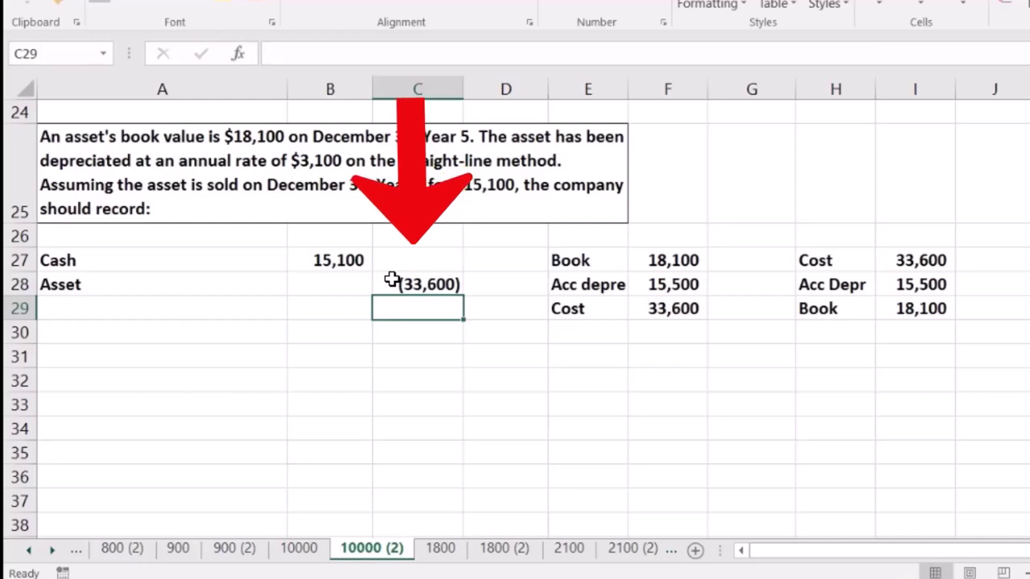
Step: Add the "Acc depre" line to the journal entry in A29 with a debit of 15,500 in B29
{"action": "key", "text": "Left"}
{"action": "key", "text": "Left"}
{"action": "type", "text": "AC"}
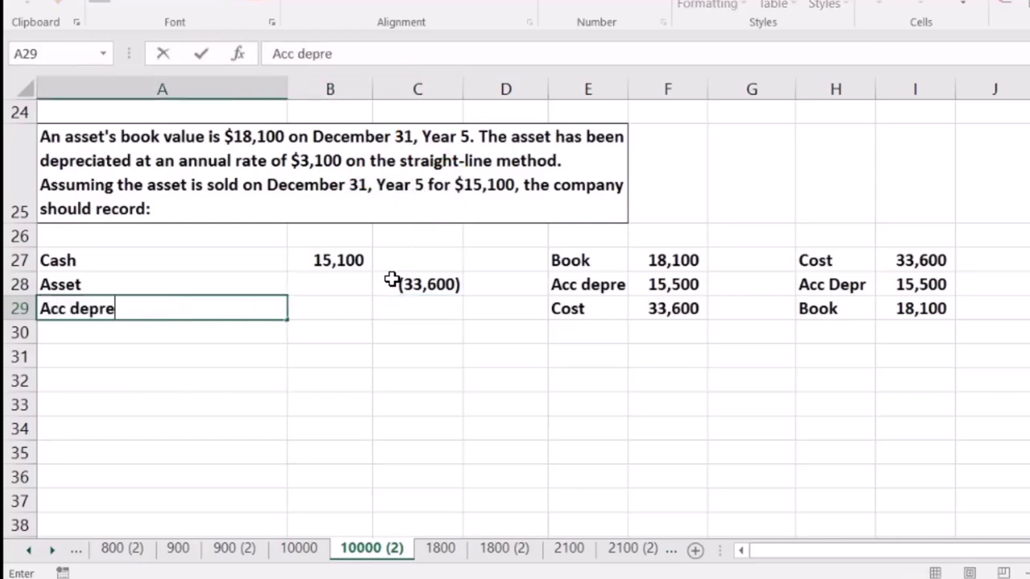
{"action": "key", "text": "Tab"}
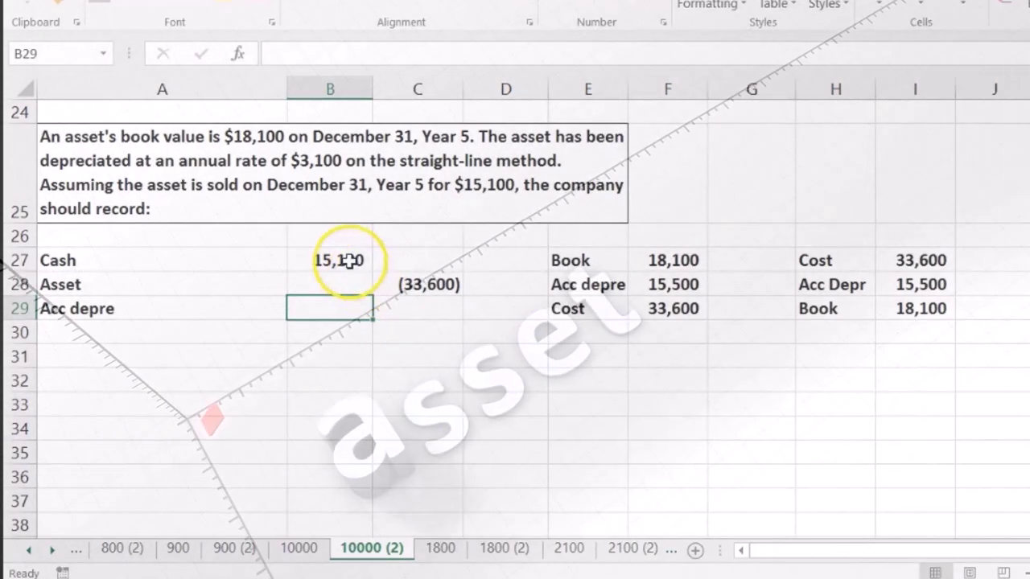
{"action": "left_click", "coordinate": [352, 262]}
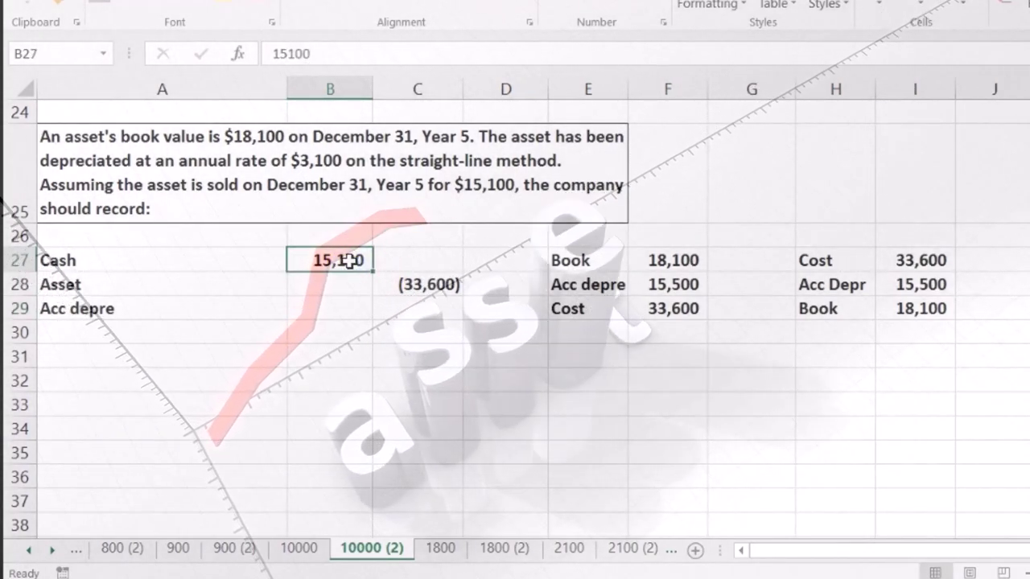
{"action": "left_click", "coordinate": [354, 254]}
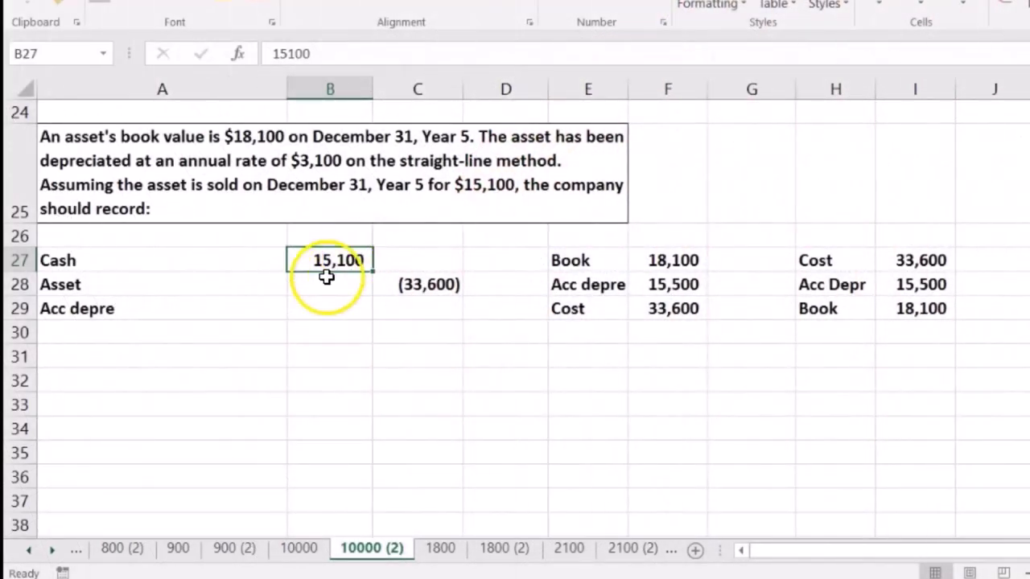
{"action": "left_click", "coordinate": [187, 295]}
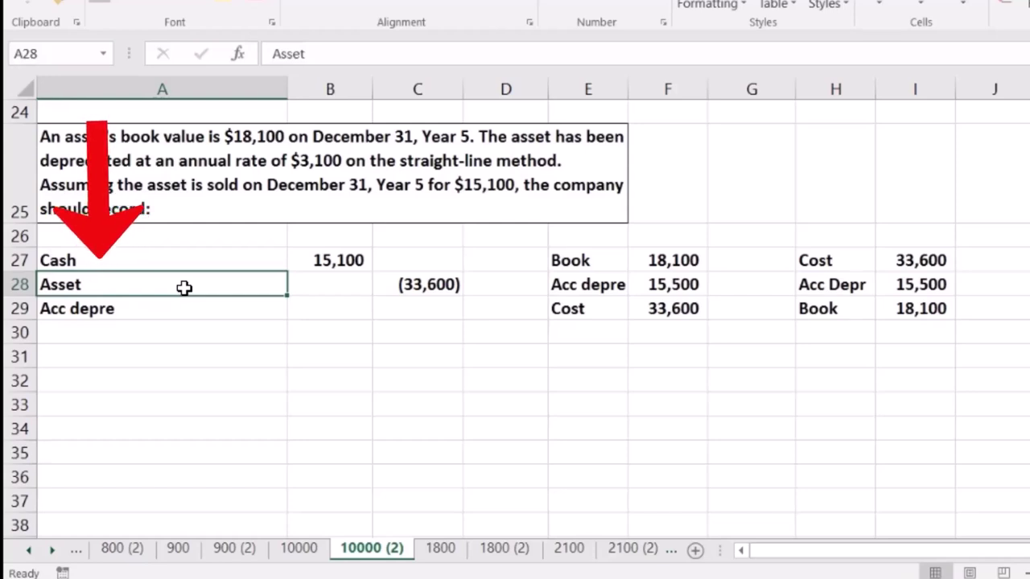
{"action": "left_click", "coordinate": [413, 286]}
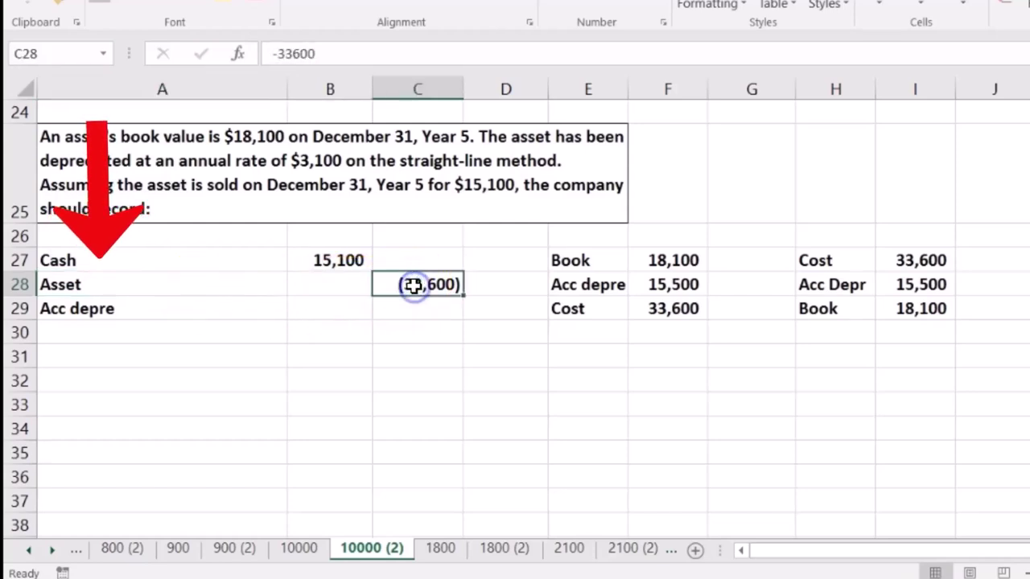
{"action": "left_click", "coordinate": [342, 306]}
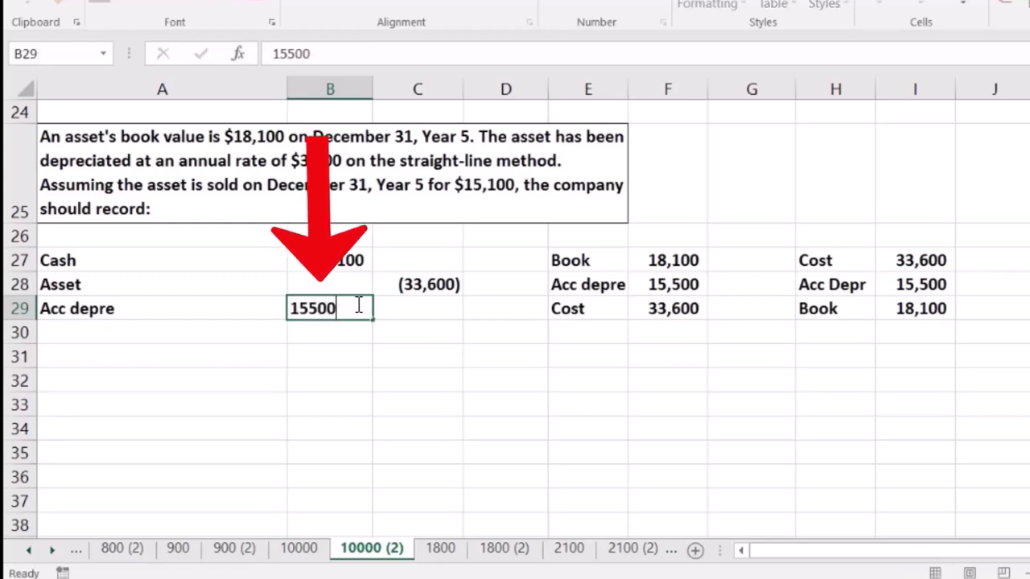
{"action": "key", "text": "Return"}
Step: Check the net of the asset and accumulated depreciation amounts, and compare the debits in B27:B29 with the credit in C28
{"action": "left_click_drag", "start_coordinate": [407, 285], "coordinate": [341, 313]}
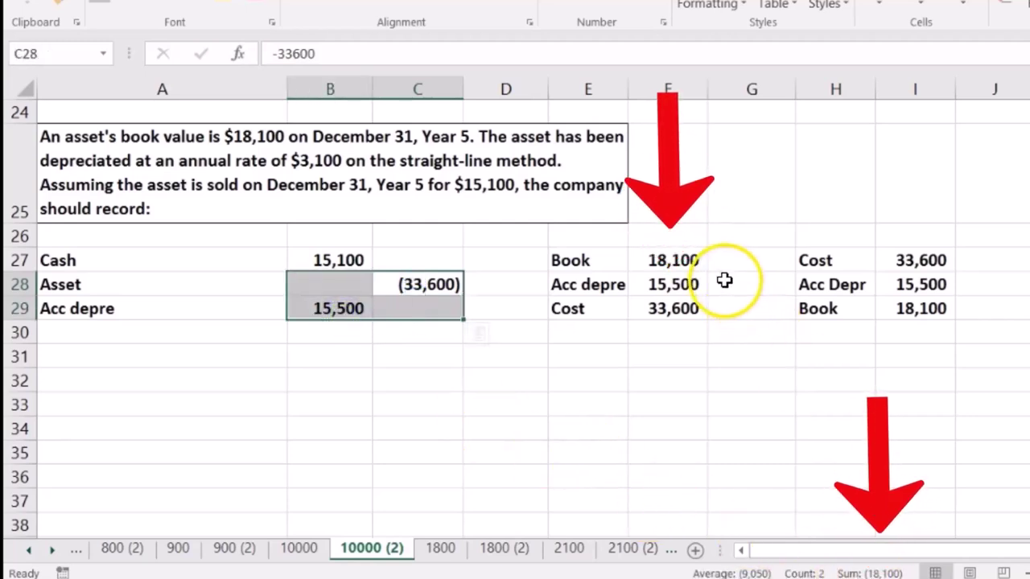
{"action": "left_click", "coordinate": [466, 387]}
{"action": "left_click", "coordinate": [465, 387]}
{"action": "left_click", "coordinate": [334, 260]}
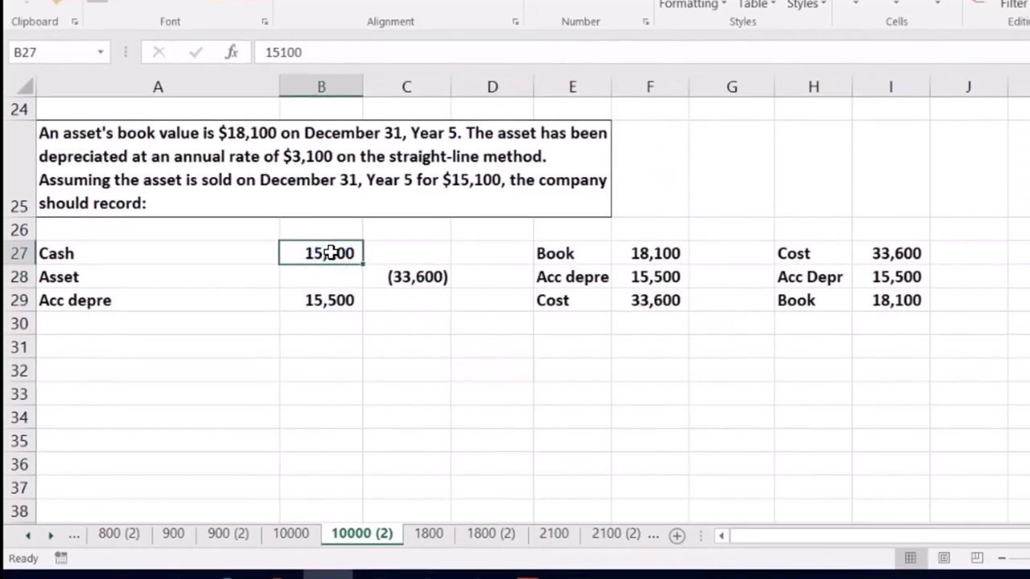
{"action": "left_click_drag", "start_coordinate": [329, 273], "coordinate": [397, 308]}
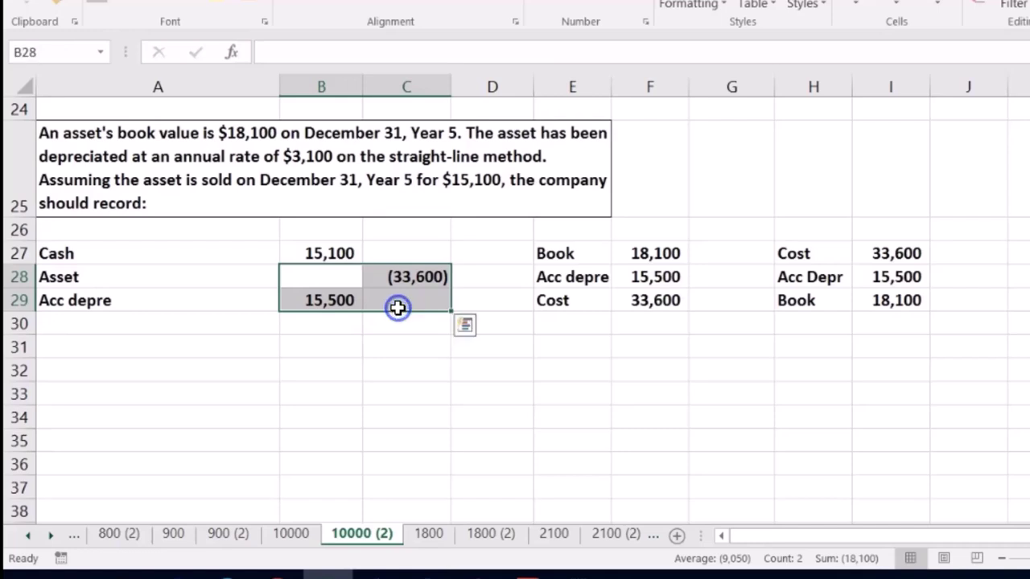
{"action": "left_click_drag", "start_coordinate": [322, 253], "coordinate": [324, 299]}
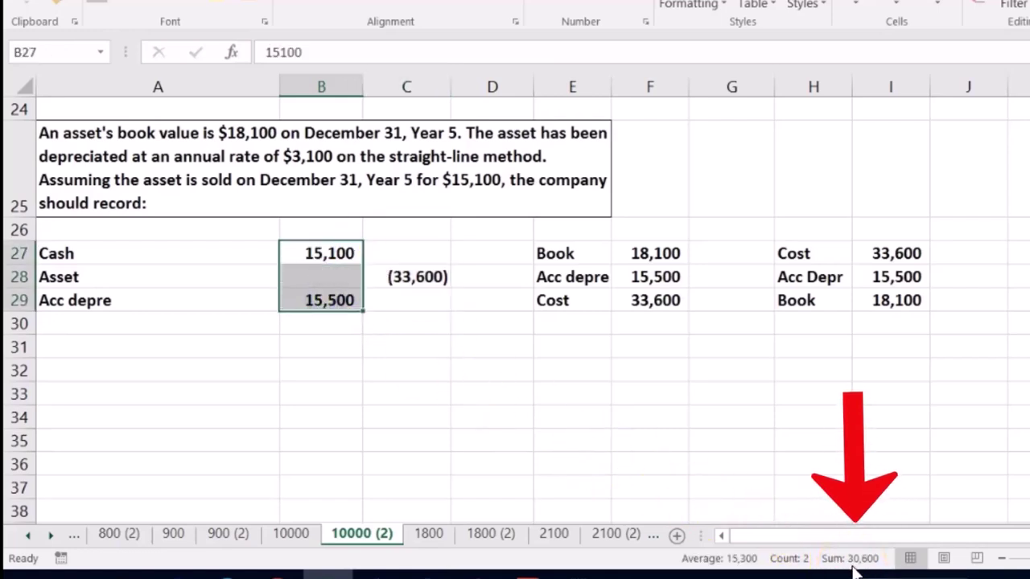
{"action": "left_click", "coordinate": [420, 277]}
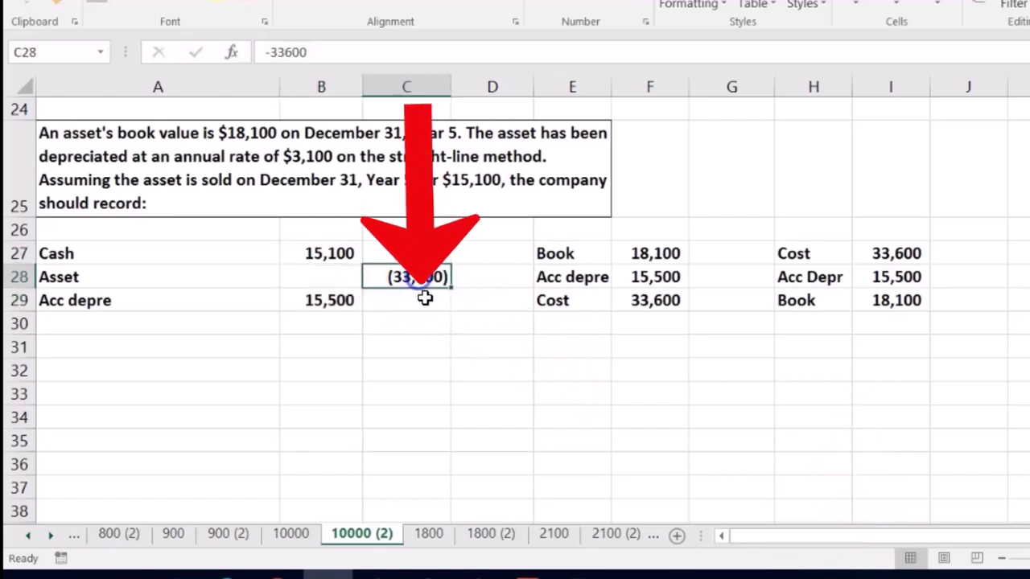
{"action": "left_click", "coordinate": [329, 321]}
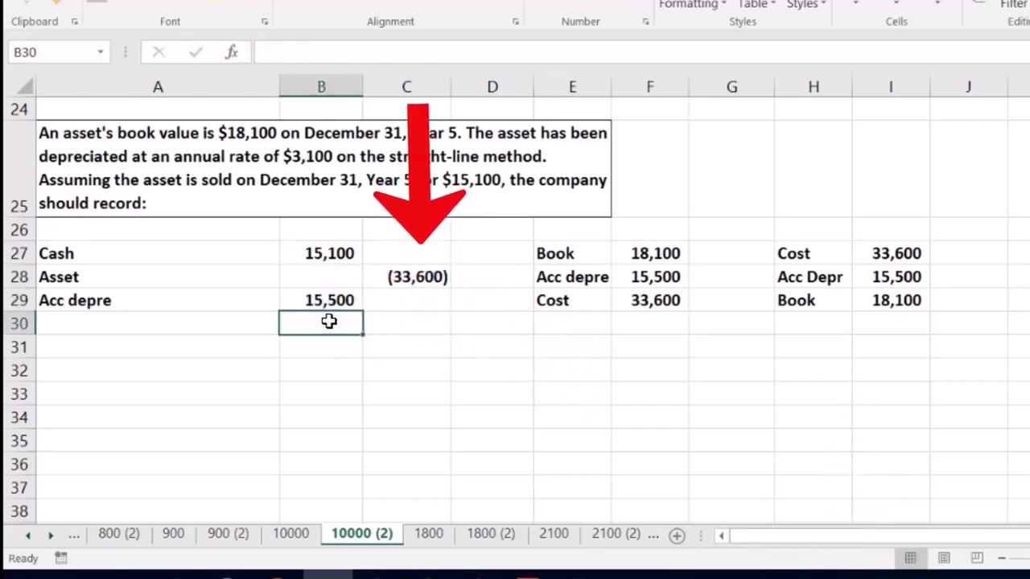
Step: Enter the asset credit 33600 in F31 and add the Cash and Acc depre debits in F32 with +B27+B29
{"action": "left_click_drag", "start_coordinate": [322, 256], "coordinate": [321, 304]}
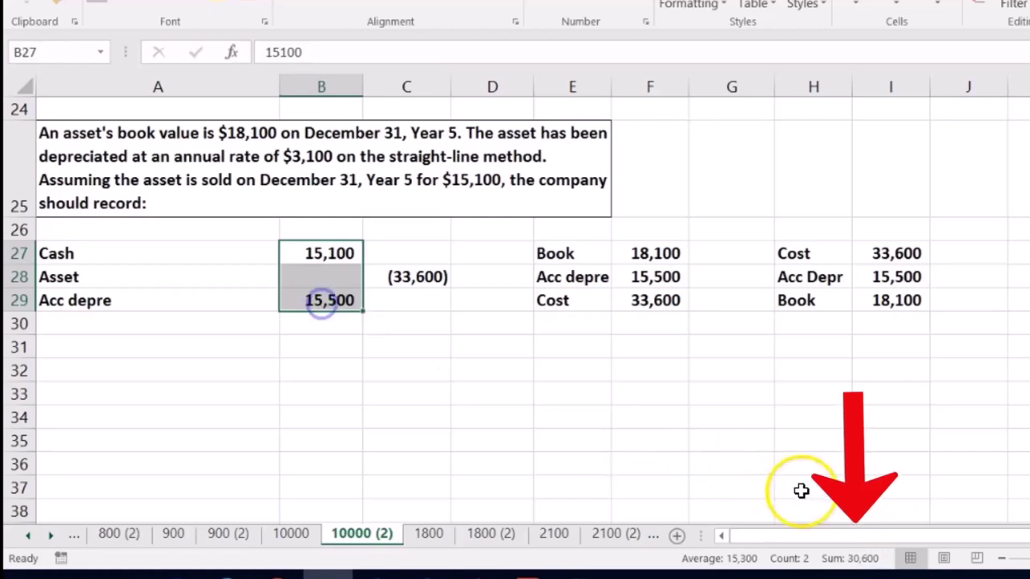
{"action": "left_click", "coordinate": [438, 276]}
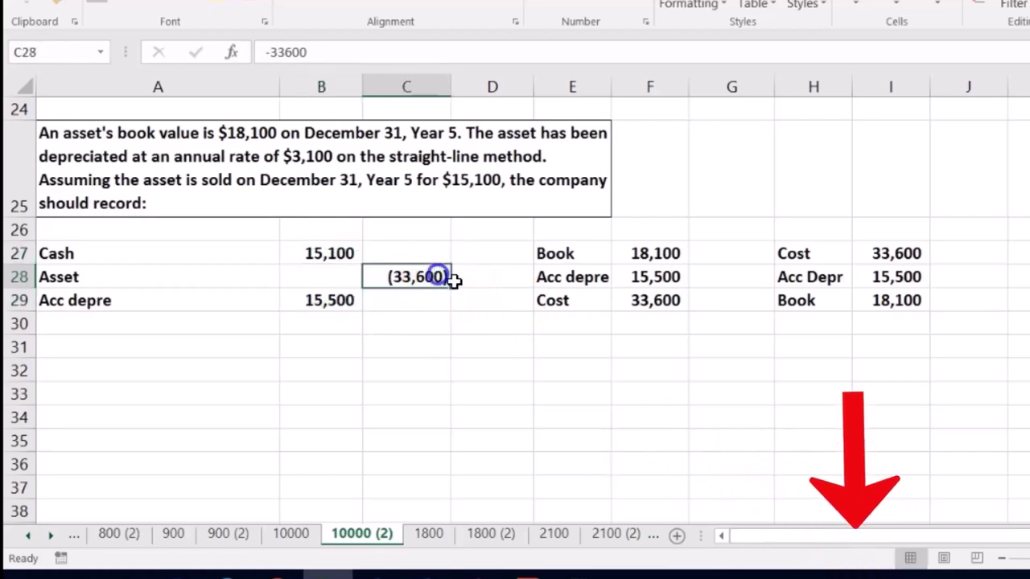
{"action": "left_click", "coordinate": [650, 351]}
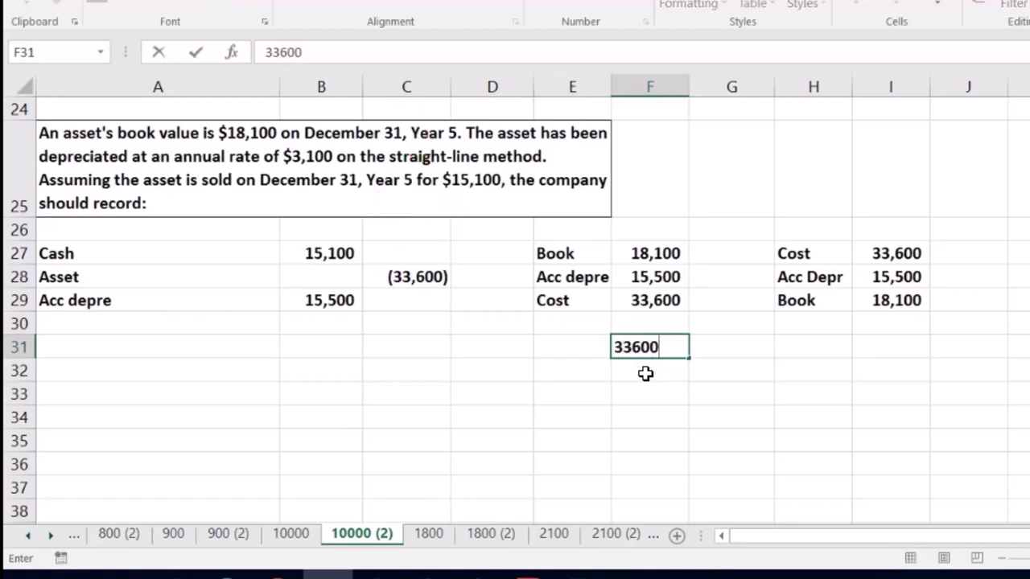
{"action": "key", "text": "Return"}
{"action": "type", "text": "+"}
{"action": "left_click", "coordinate": [327, 253]}
{"action": "type", "text": "+"}
{"action": "left_click", "coordinate": [296, 299]}
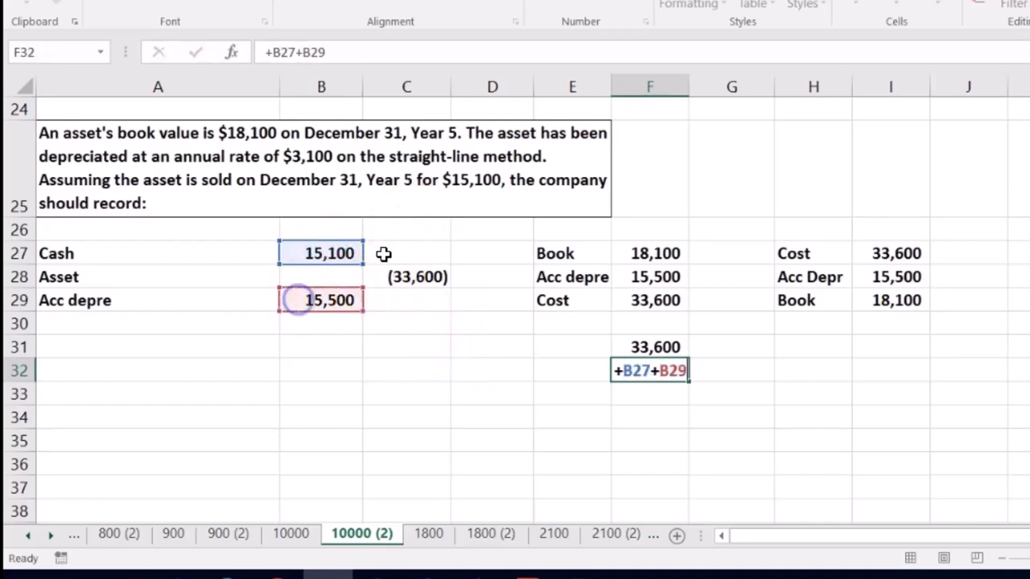
{"action": "key", "text": "Return"}
Step: Calculate the difference between credits and debits in F33 by subtracting F32 from F31
{"action": "type", "text": "="}
{"action": "key", "text": "Up"}
{"action": "key", "text": "Up"}
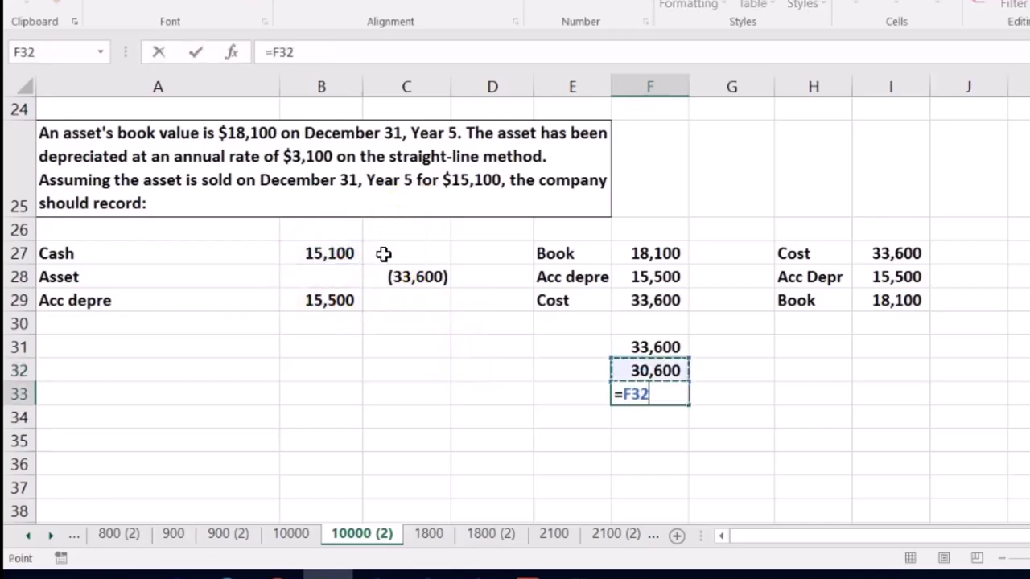
{"action": "key", "text": "Return"}
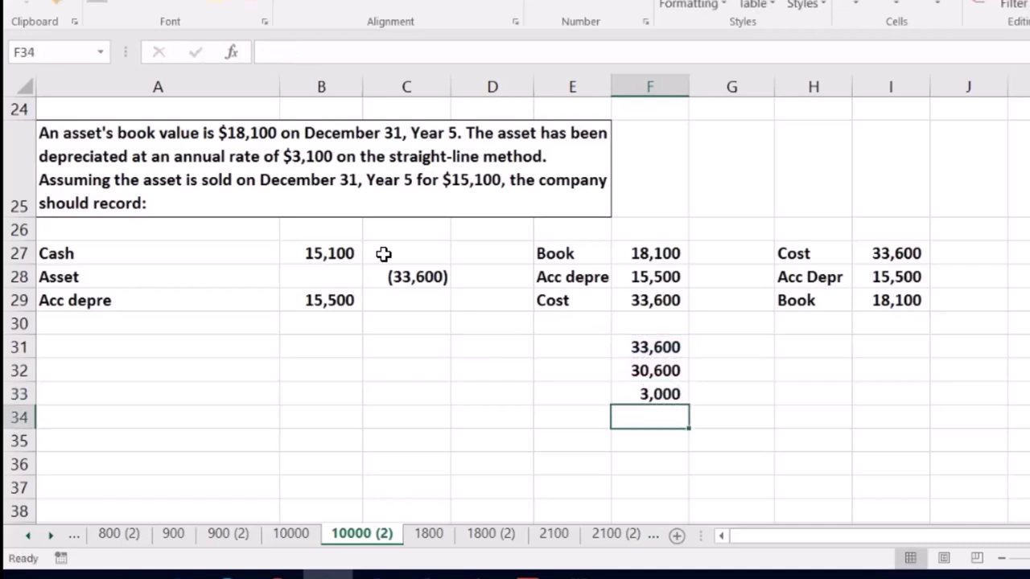
Step: Balance the journal entry in B30 with -SUM(B27:C29) and check the total of the debits in B27:B30
{"action": "left_click", "coordinate": [350, 328]}
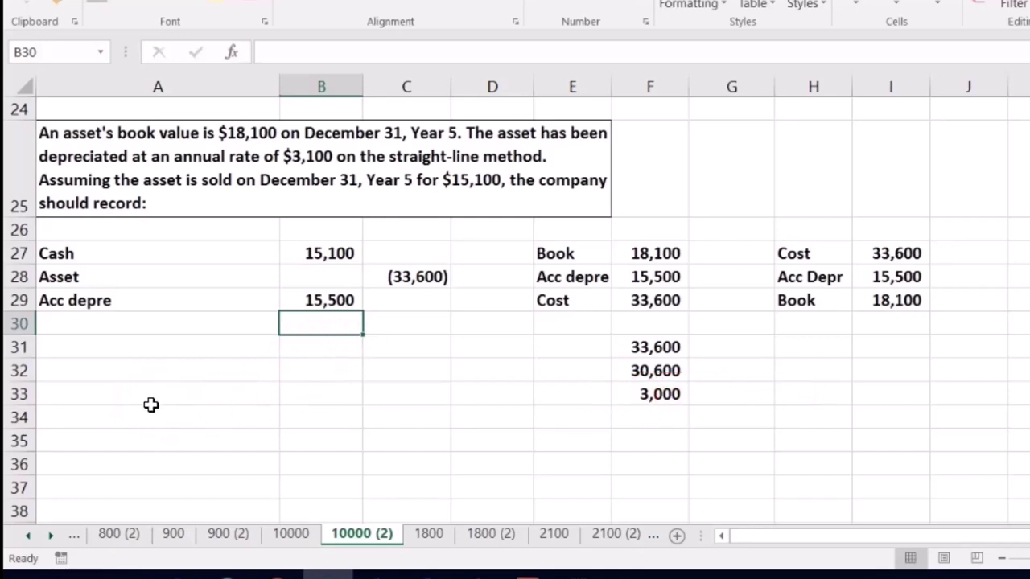
{"action": "type", "text": "-"}
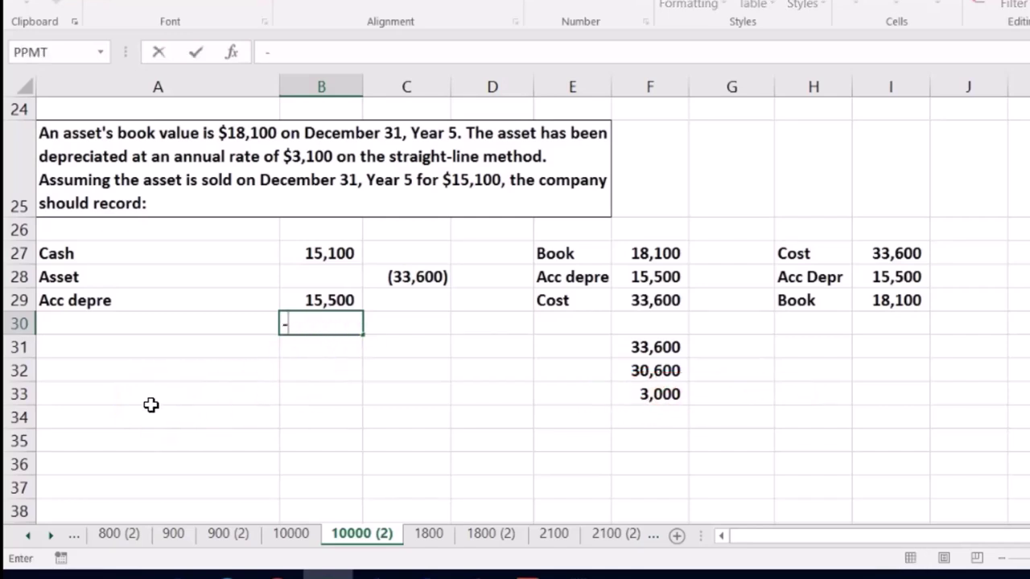
{"action": "type", "text": "sum("}
{"action": "left_click_drag", "start_coordinate": [338, 251], "coordinate": [435, 299]}
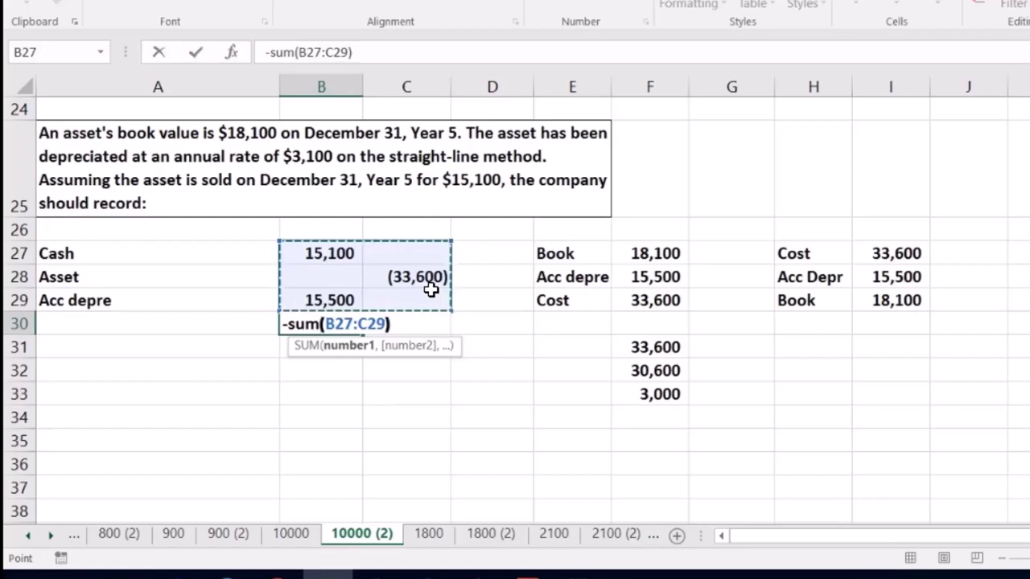
{"action": "key", "text": "Return"}
{"action": "left_click_drag", "start_coordinate": [338, 252], "coordinate": [340, 321]}
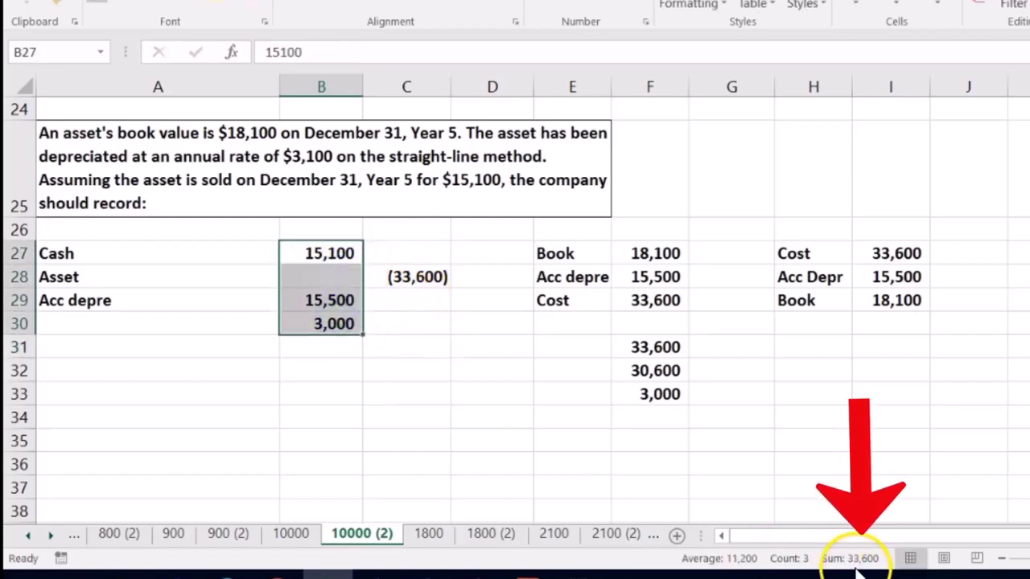
Step: Review the journal entry's debit amounts and label the balancing line in A30 "Loss on sale"
{"action": "left_click", "coordinate": [105, 322]}
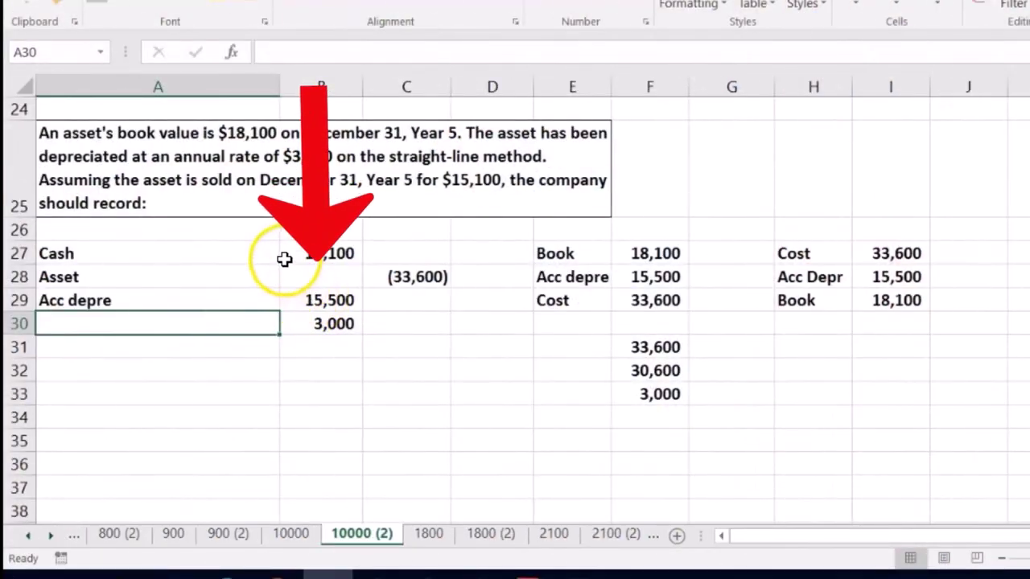
{"action": "left_click", "coordinate": [283, 258]}
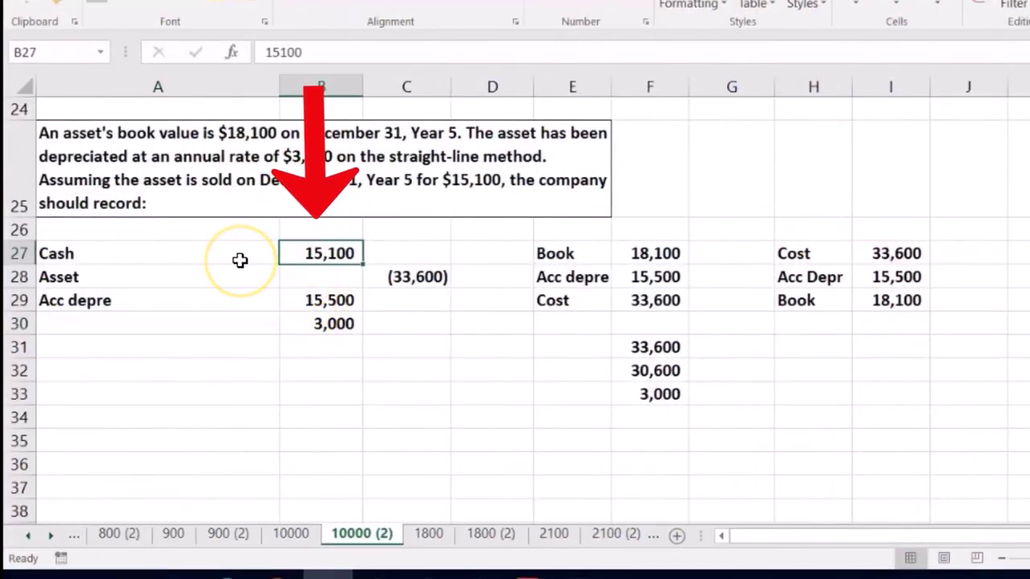
{"action": "key", "text": "Down"}
{"action": "key", "text": "Down"}
{"action": "key", "text": "Down"}
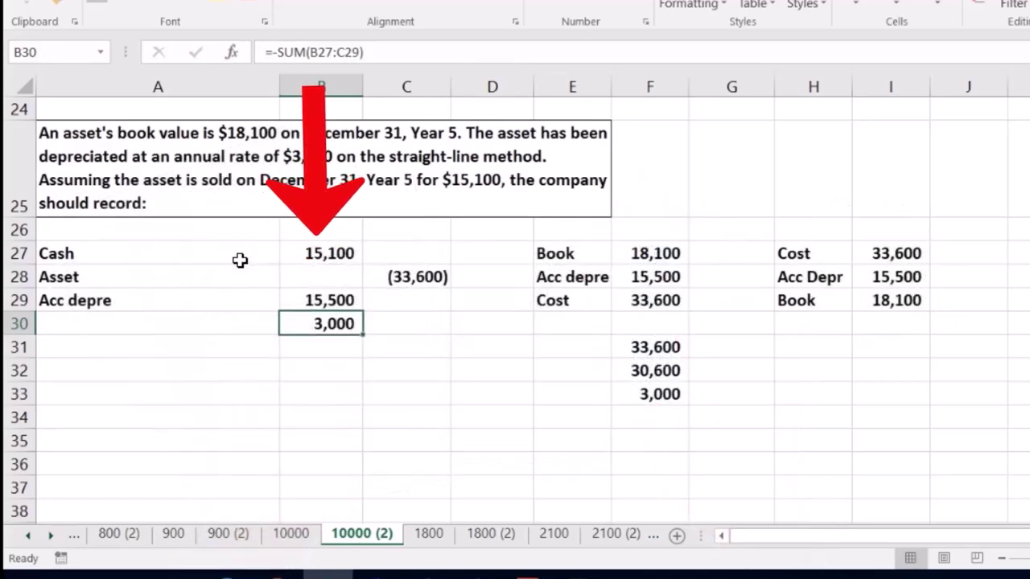
{"action": "key", "text": "Left"}
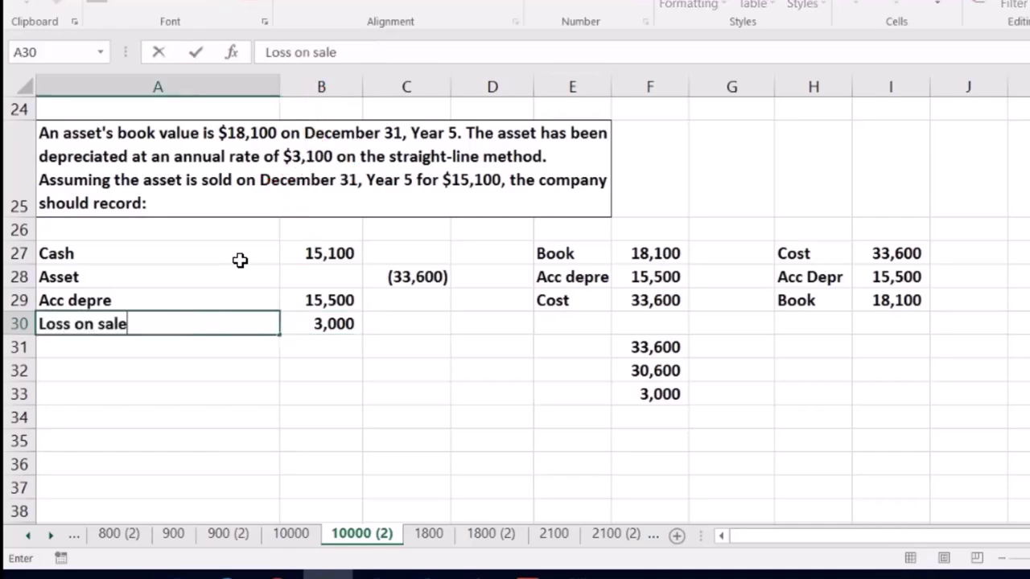
{"action": "key", "text": "Return"}
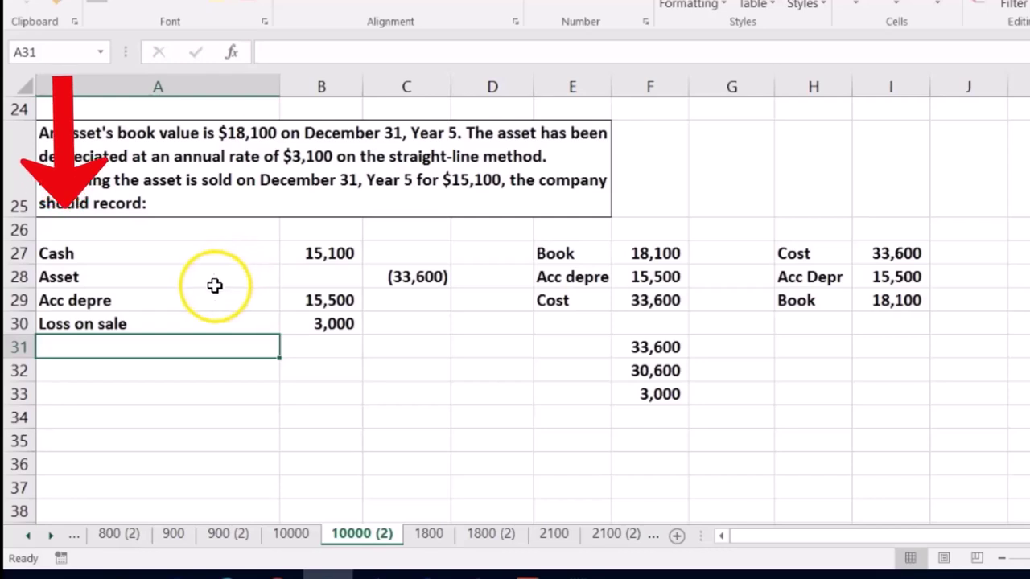
Step: Start the units-of-production problem by entering "Cost" in A46 with 315,850 in B46
{"action": "left_click", "coordinate": [330, 326]}
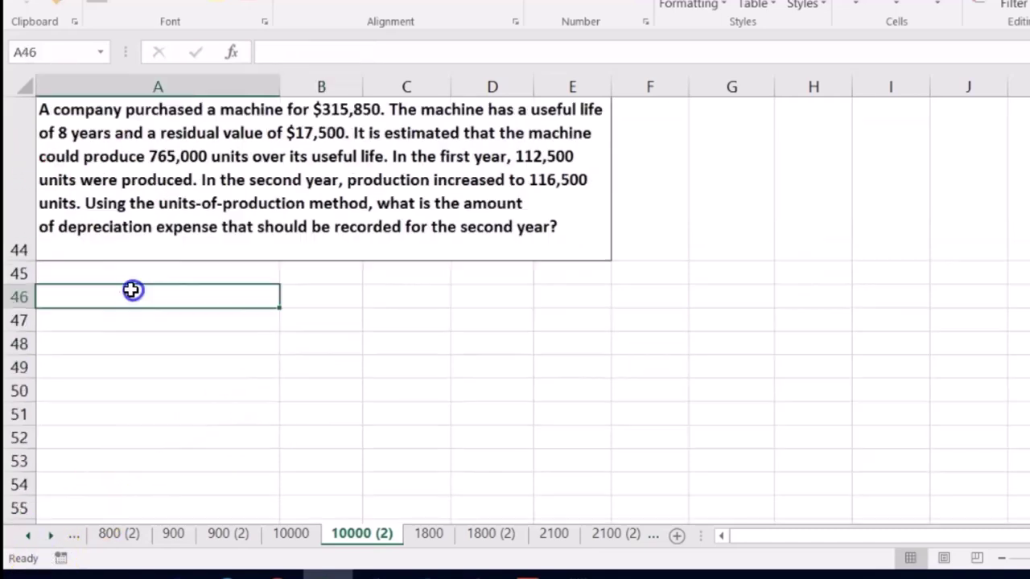
{"action": "left_click", "coordinate": [131, 290]}
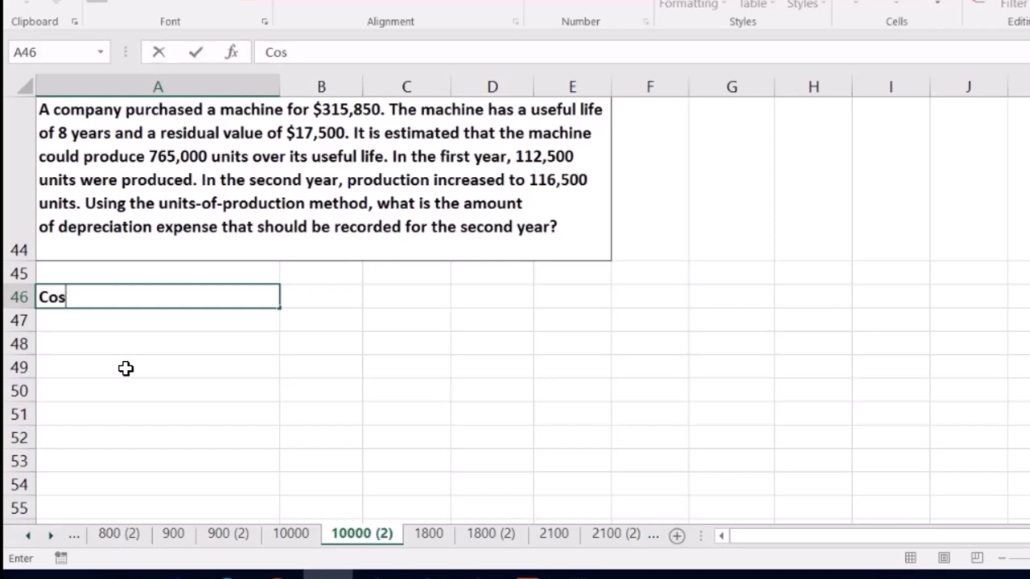
{"action": "type", "text": "t"}
{"action": "key", "text": "Tab"}
{"action": "type", "text": "315"}
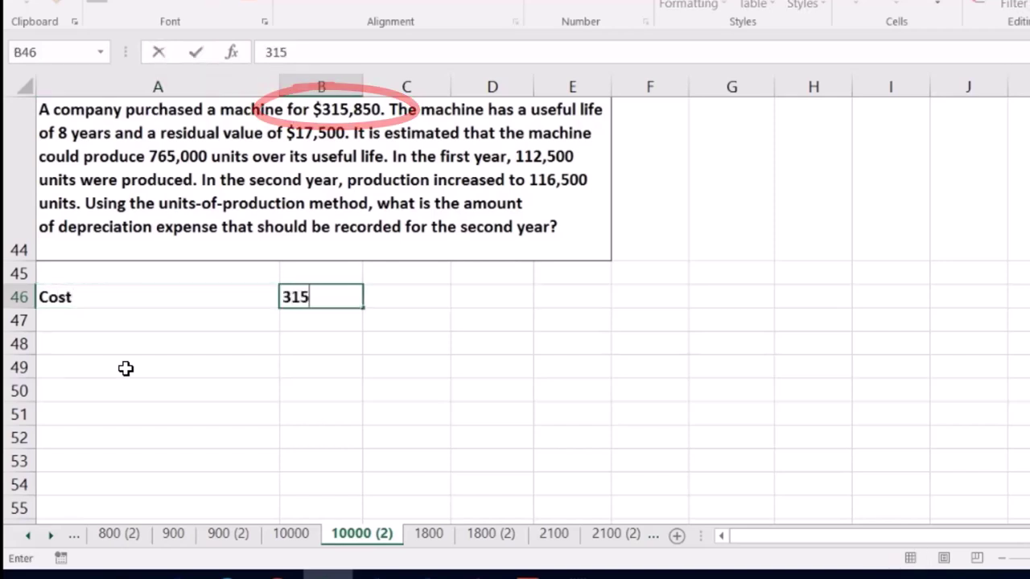
{"action": "key", "text": "Return"}
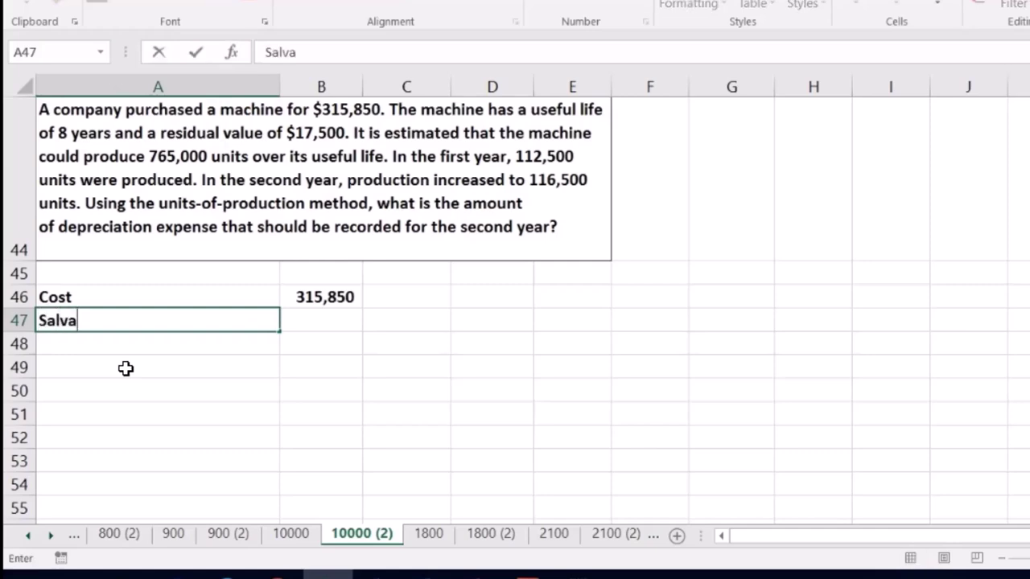
Step: Add the "Salvage" line in A47 with an underlined amount of 17,500 in B47
{"action": "key", "text": "Tab"}
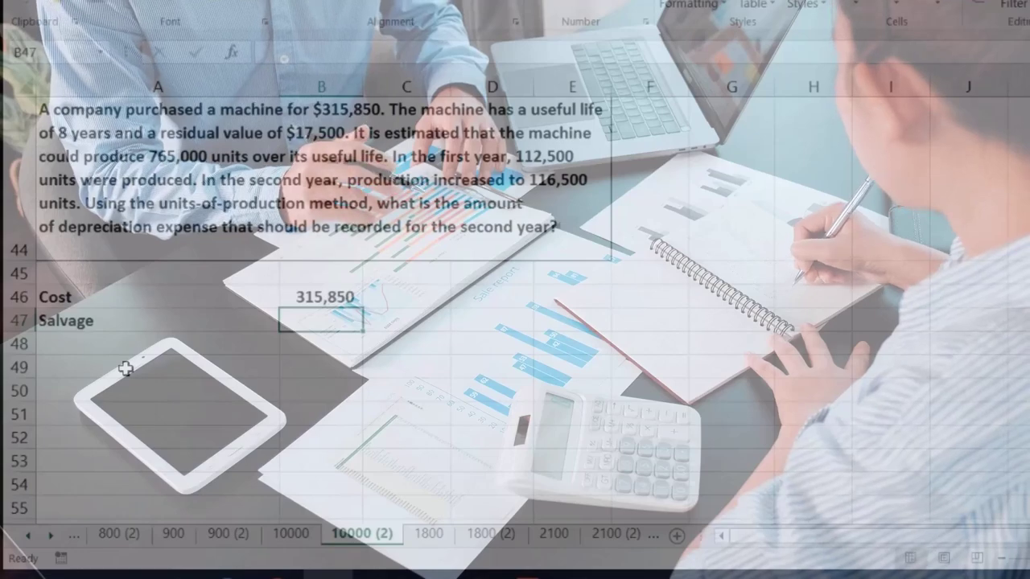
{"action": "type", "text": "17500"}
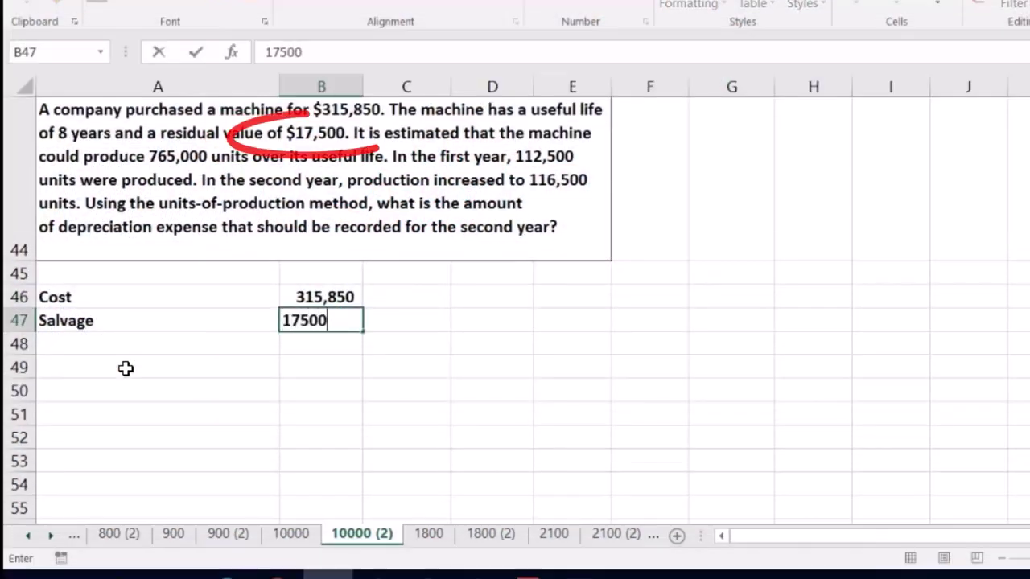
{"action": "key", "text": "Return"}
{"action": "key", "text": "Up"}
{"action": "key", "text": "Right"}
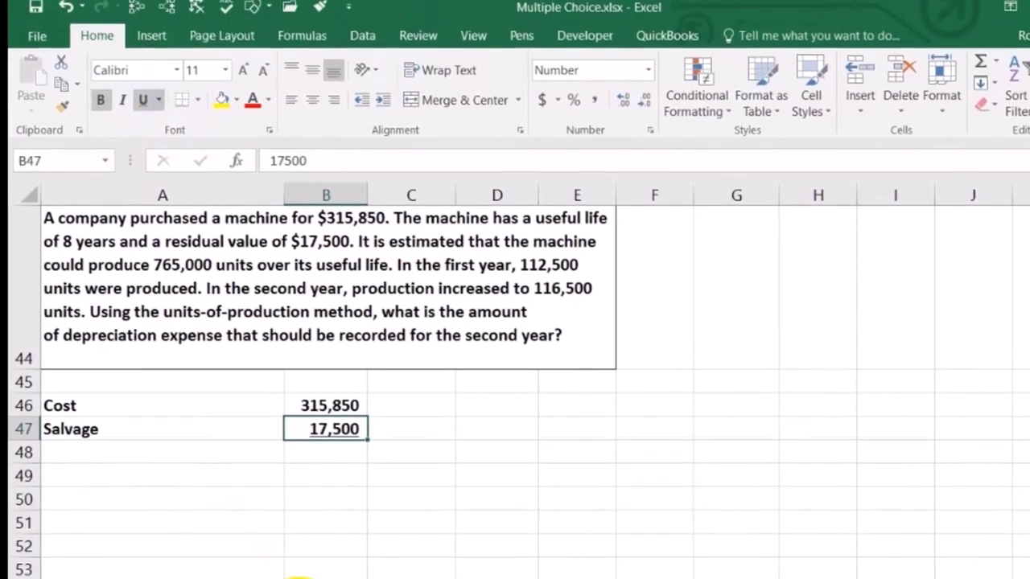
Step: Calculate cost less salvage in B48 with =B46-B47 and label it "Amount to be depreciated" in A48
{"action": "key", "text": "Down"}
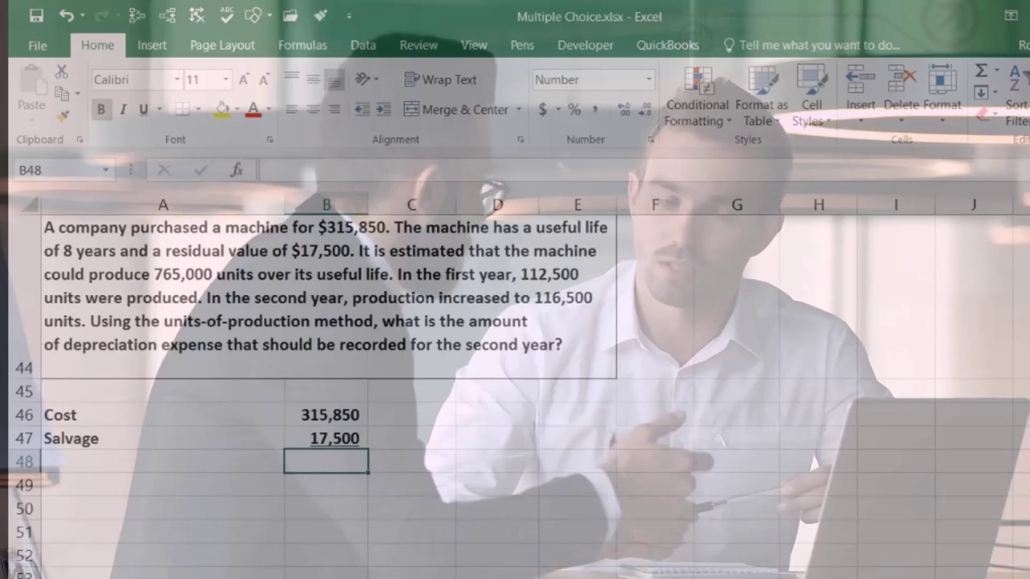
{"action": "type", "text": "="}
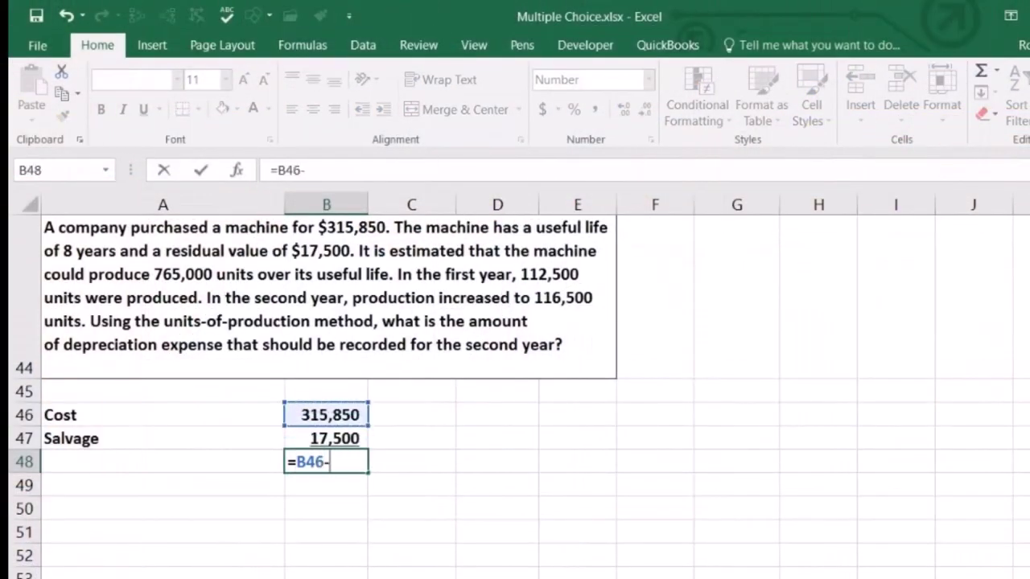
{"action": "key", "text": "Return"}
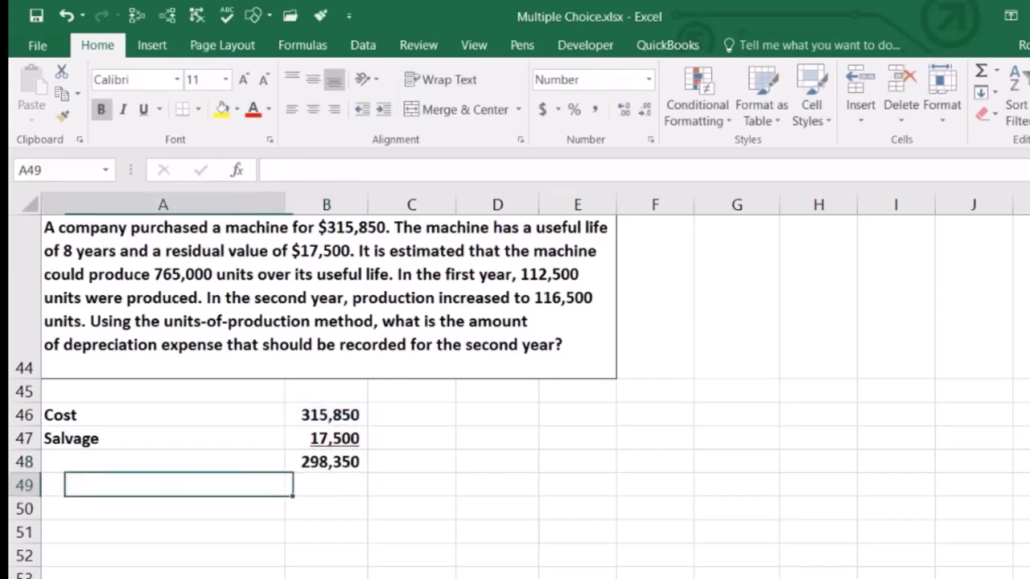
{"action": "left_click", "coordinate": [161, 461]}
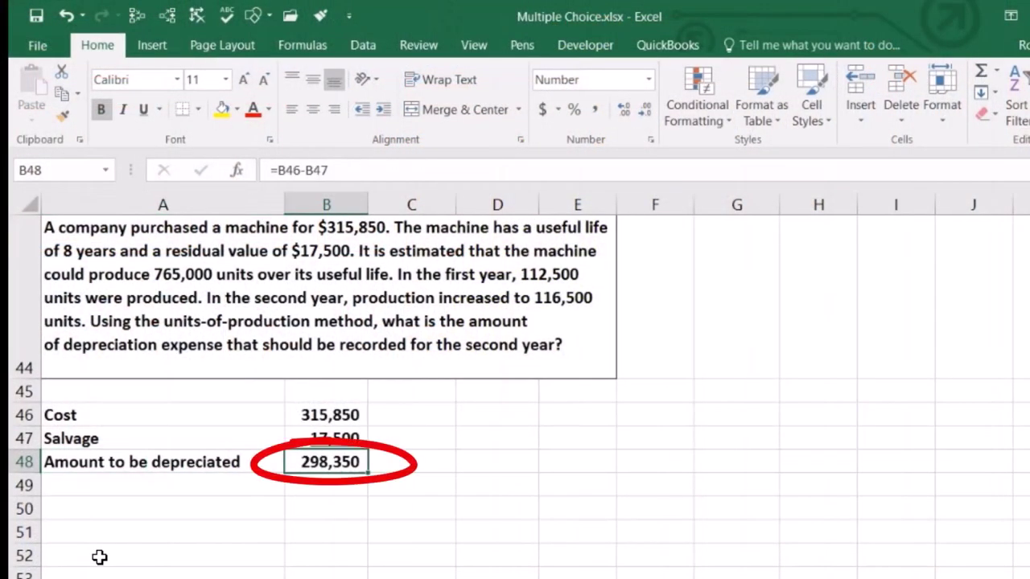
{"action": "key", "text": "Return"}
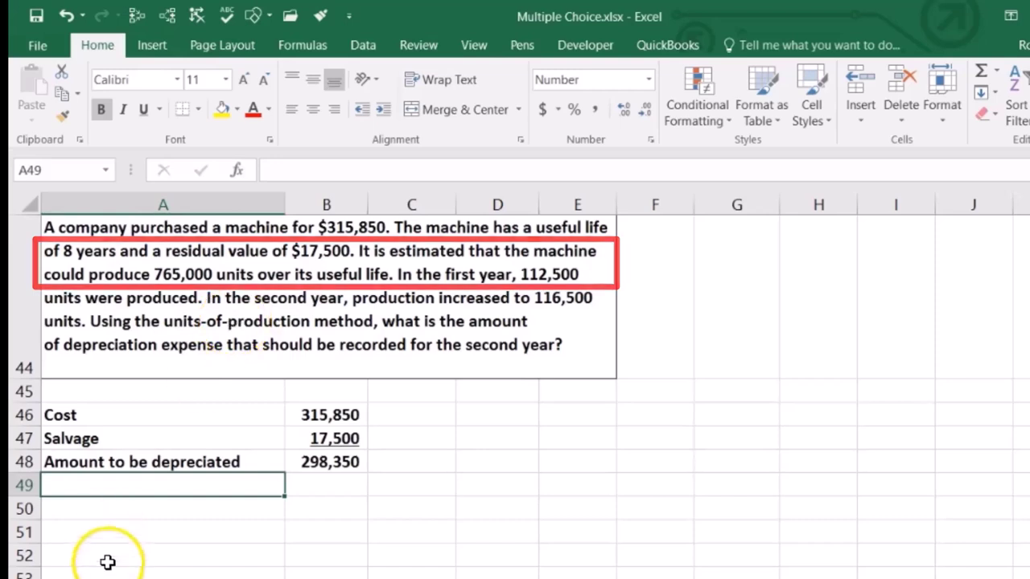
Step: Add the "Units over life" line in A49 with 765,000 in B49 and underline the amount
{"action": "type", "text": "U"}
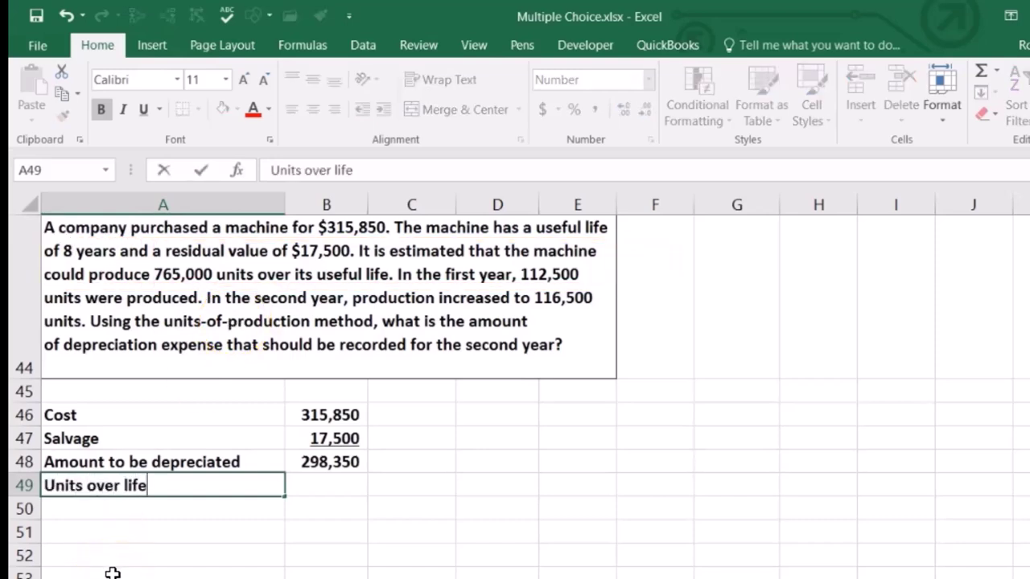
{"action": "type", "text": "nits over life"}
{"action": "key", "text": "Tab"}
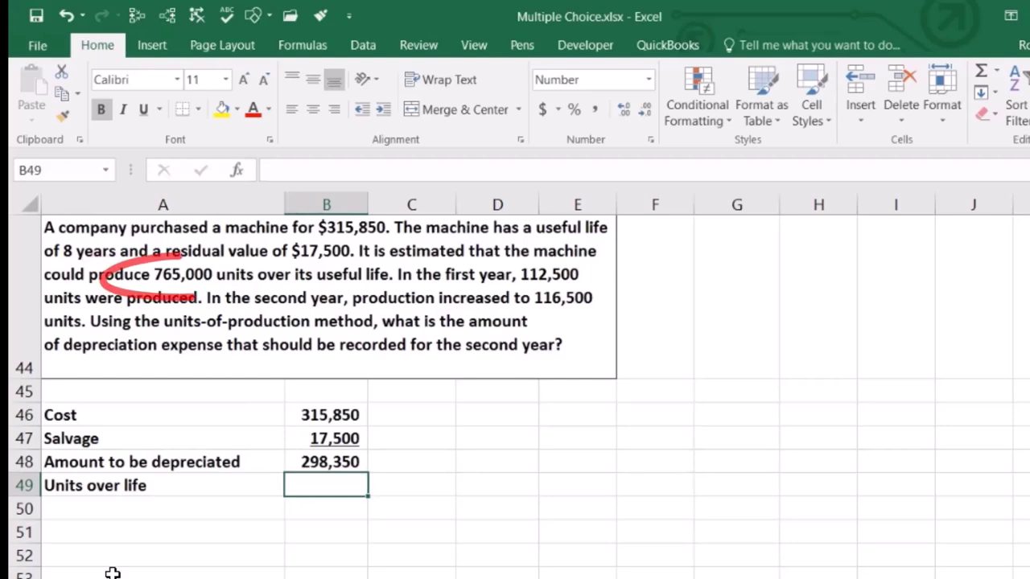
{"action": "type", "text": "765000"}
{"action": "key", "text": "Return"}
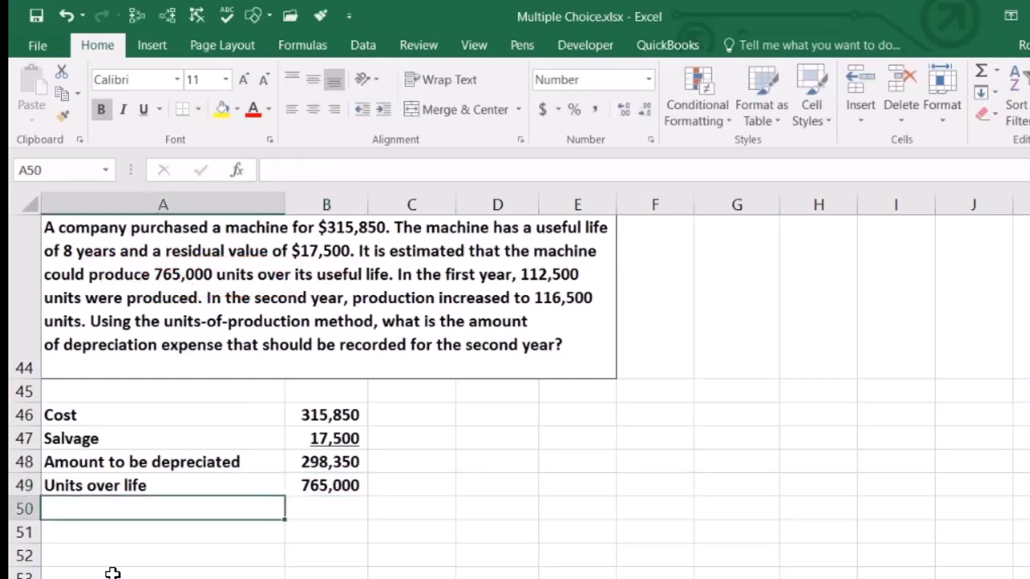
{"action": "key", "text": "Right"}
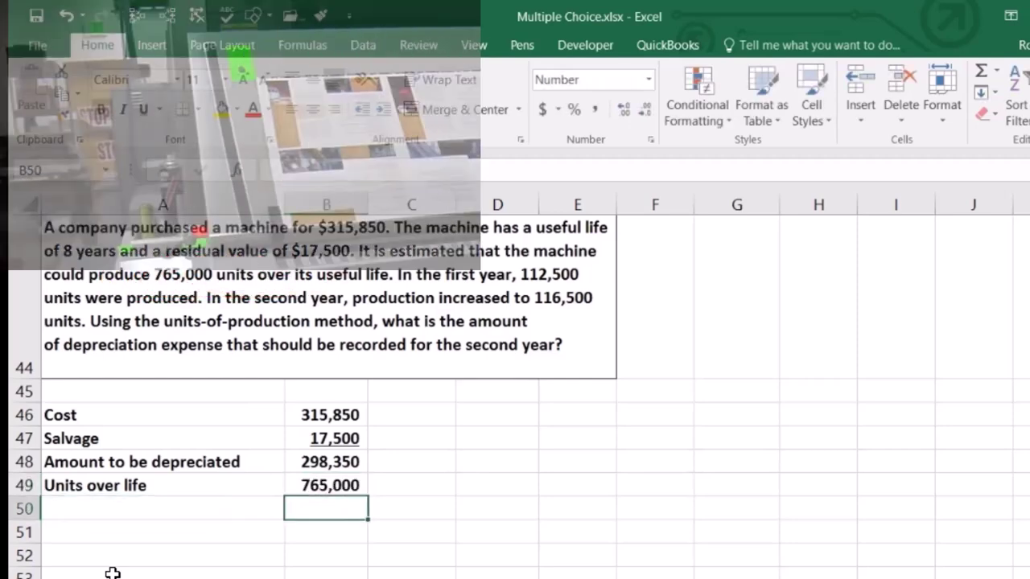
{"action": "key", "text": "Up"}
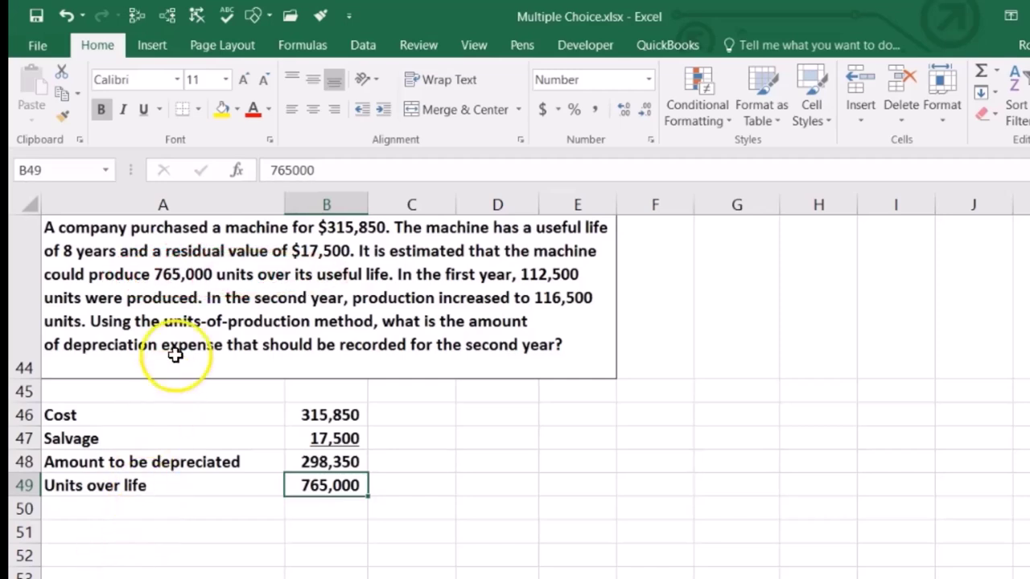
{"action": "left_click", "coordinate": [141, 111]}
Step: Add the "Cost per unit" label in A50 and calculate it in B50 with =B48/B49
{"action": "left_click", "coordinate": [164, 505]}
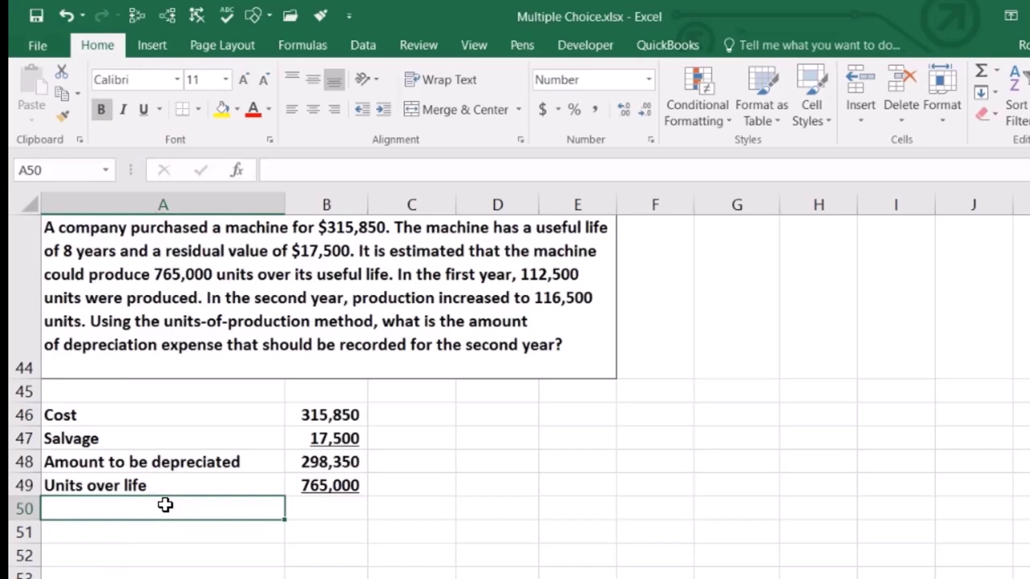
{"action": "type", "text": "Cost per un"}
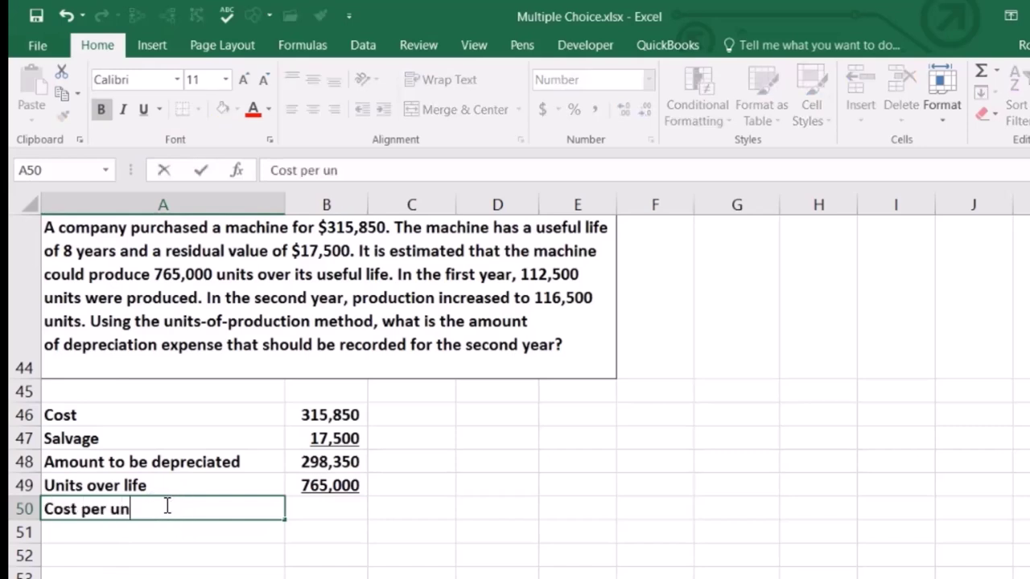
{"action": "type", "text": "it"}
{"action": "key", "text": "Tab"}
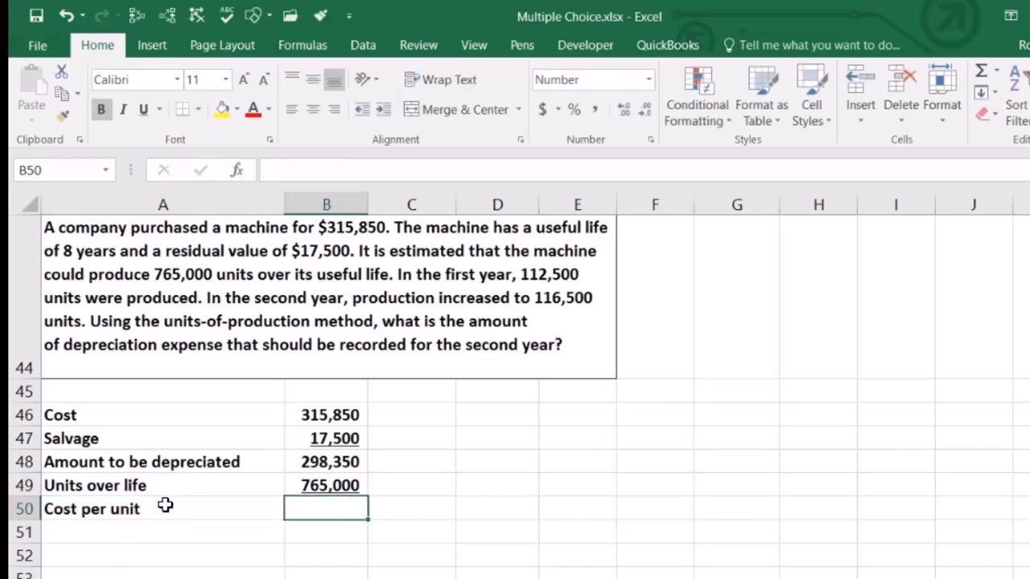
{"action": "type", "text": "="}
{"action": "left_click", "coordinate": [292, 462]}
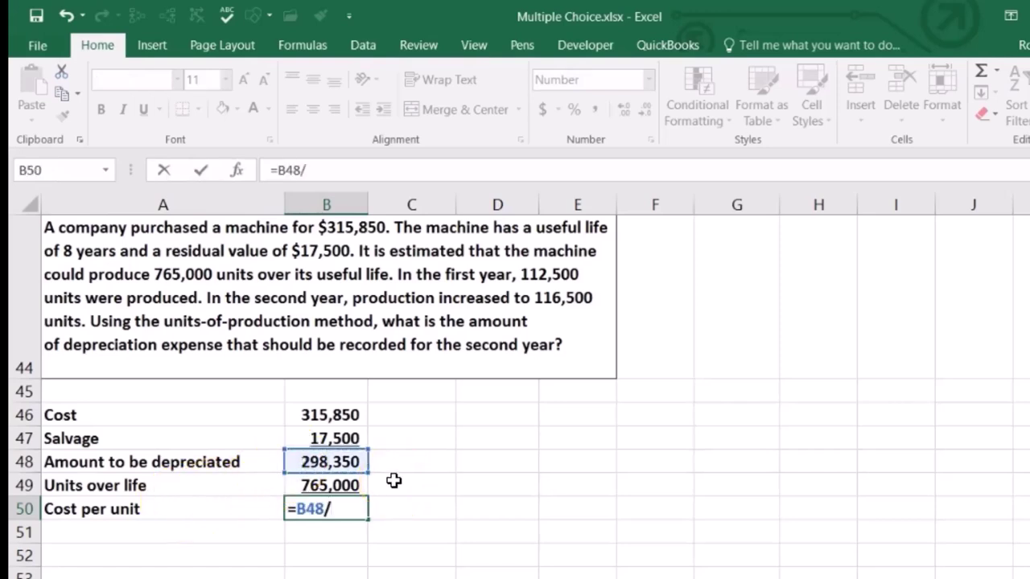
{"action": "left_click", "coordinate": [351, 484]}
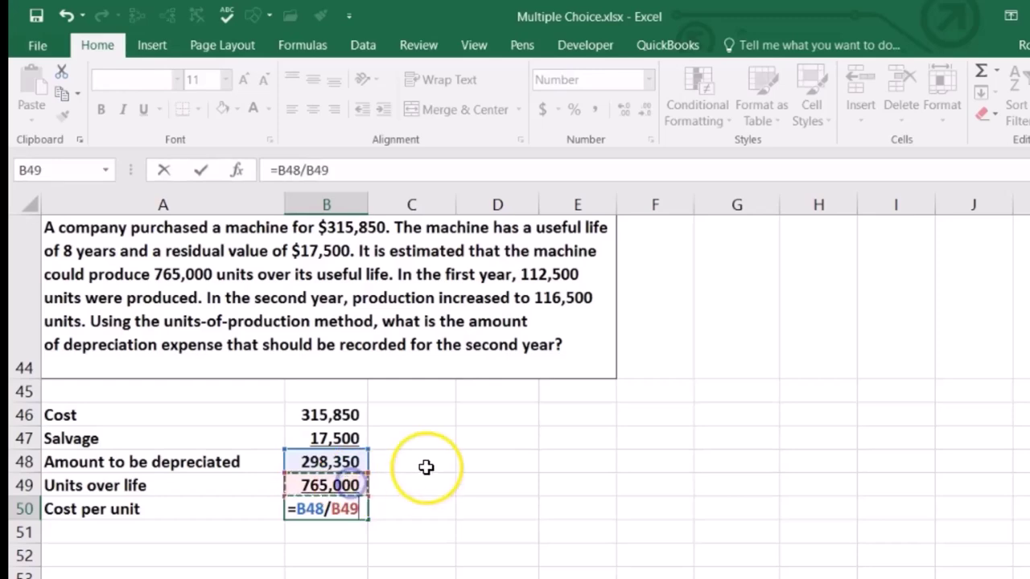
{"action": "key", "text": "Return"}
Step: Format the cost per unit in B50 to show two decimal places
{"action": "key", "text": "Up"}
{"action": "key", "text": "Right"}
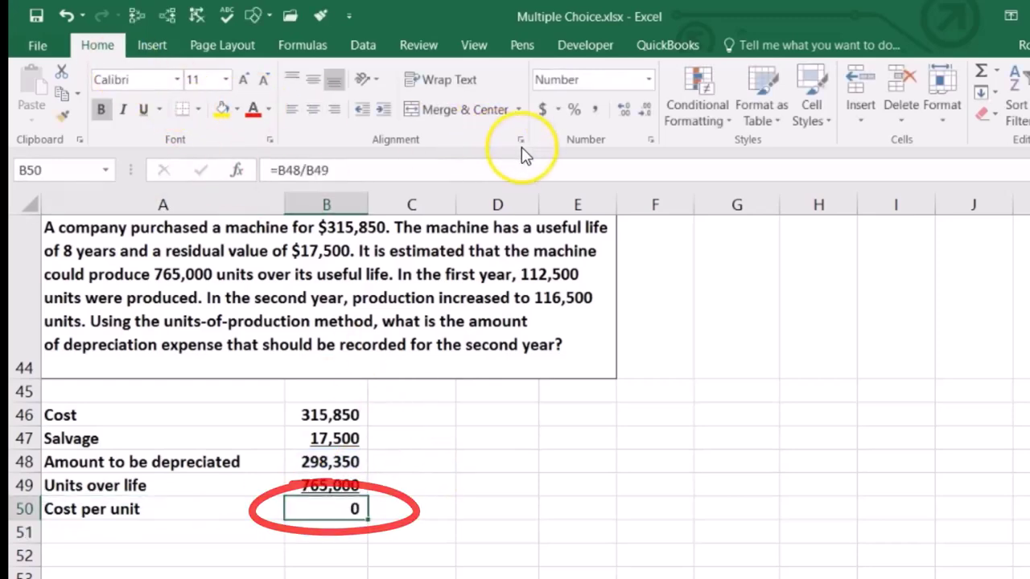
{"action": "left_click", "coordinate": [620, 111]}
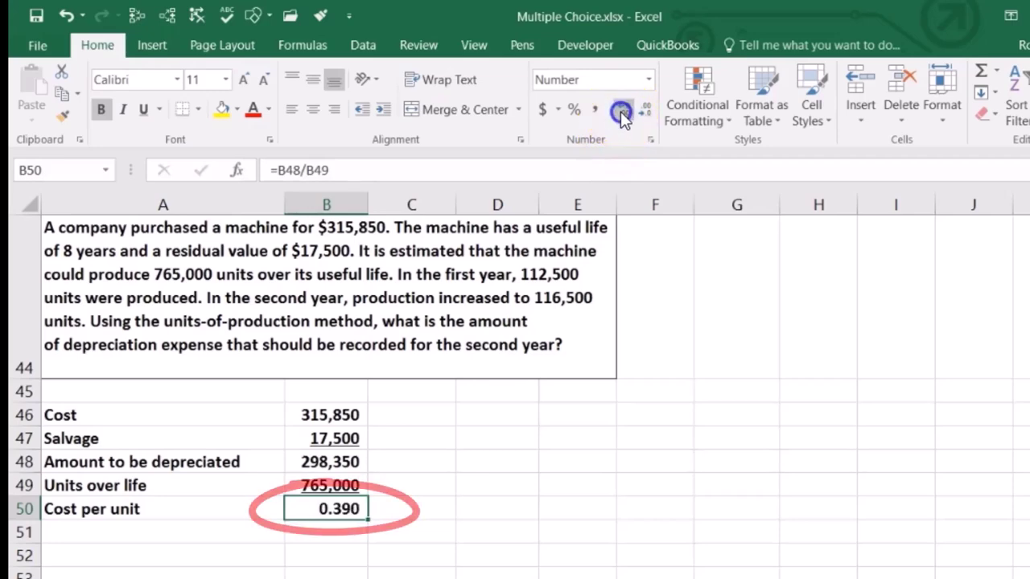
{"action": "left_click", "coordinate": [648, 114]}
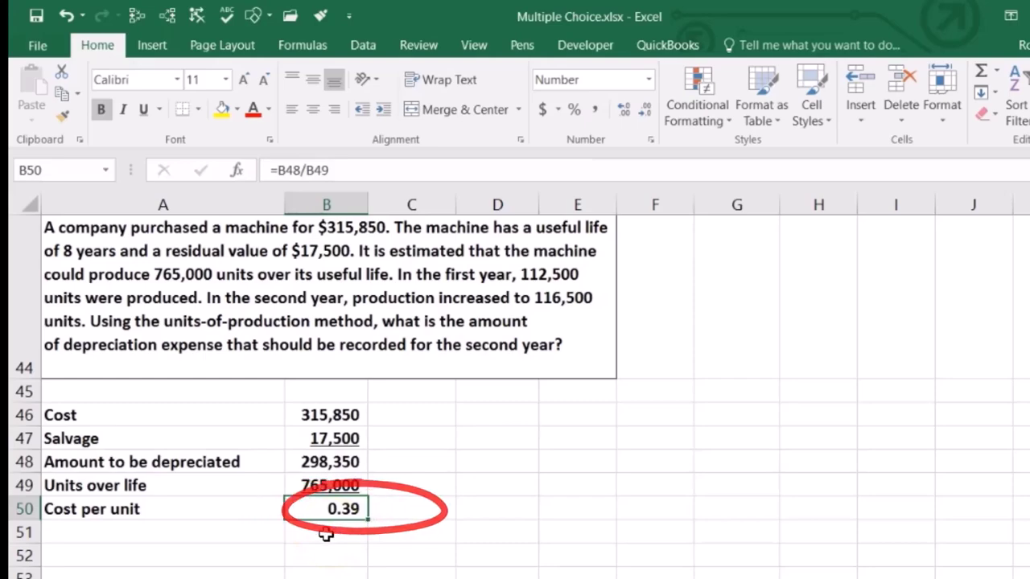
Step: Add the "Units produced in year 2" line in A51 with 116,500 in B51
{"action": "key", "text": "Left"}
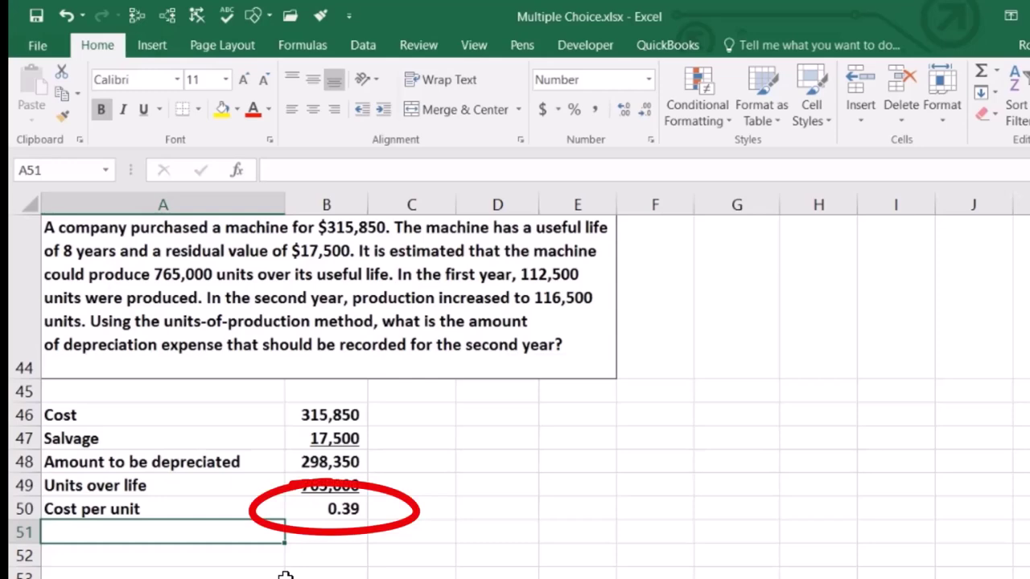
{"action": "left_click", "coordinate": [299, 486]}
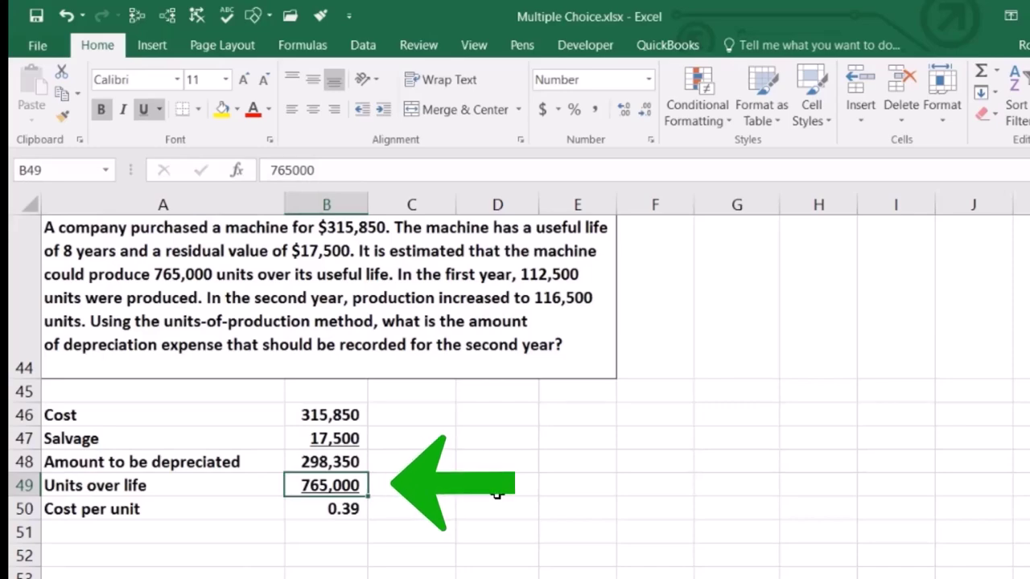
{"action": "key", "text": "Down"}
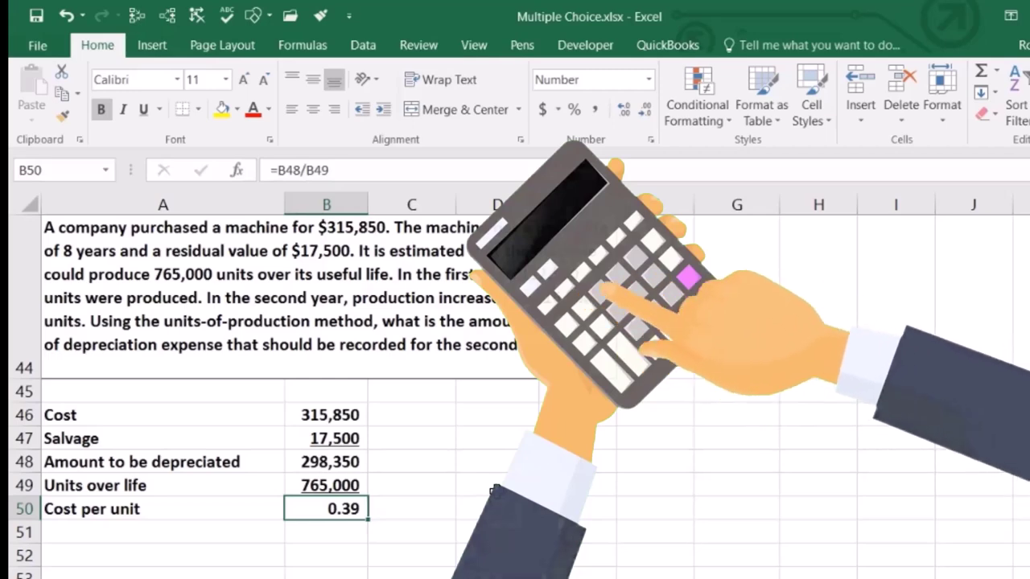
{"action": "key", "text": "Return"}
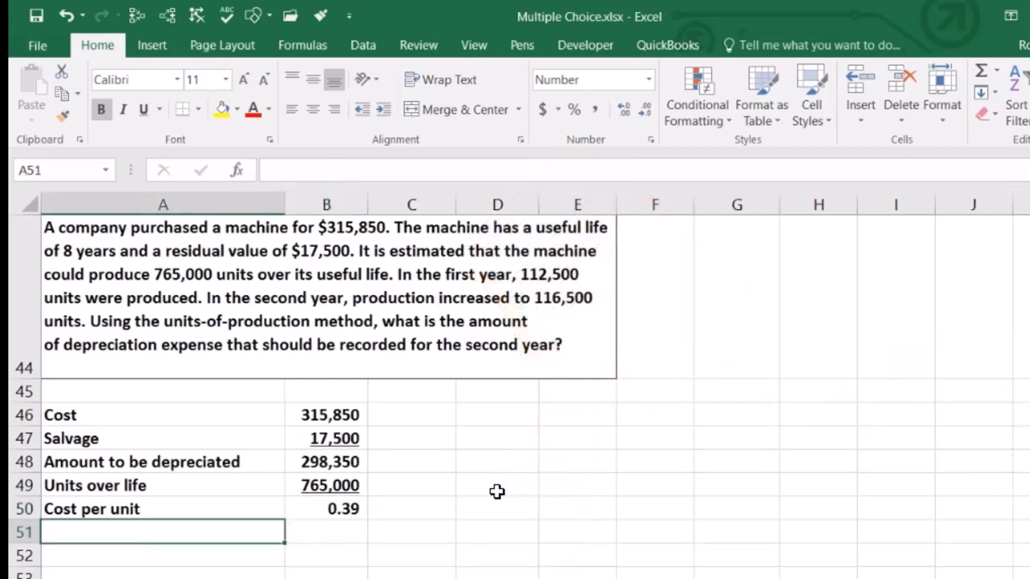
{"action": "type", "text": "Units produced in year 2"}
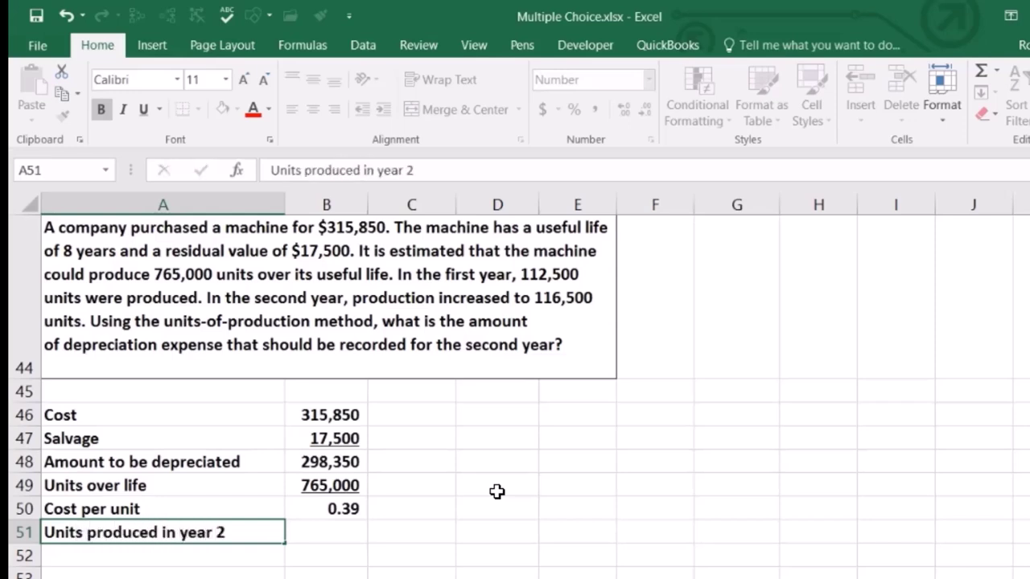
{"action": "key", "text": "Tab"}
{"action": "mouse_move", "coordinate": [475, 282]}
{"action": "left_mouse_down"}
{"action": "mouse_move", "coordinate": [565, 368]}
{"action": "mouse_move", "coordinate": [593, 324]}
{"action": "mouse_move", "coordinate": [570, 330]}
{"action": "left_mouse_up"}
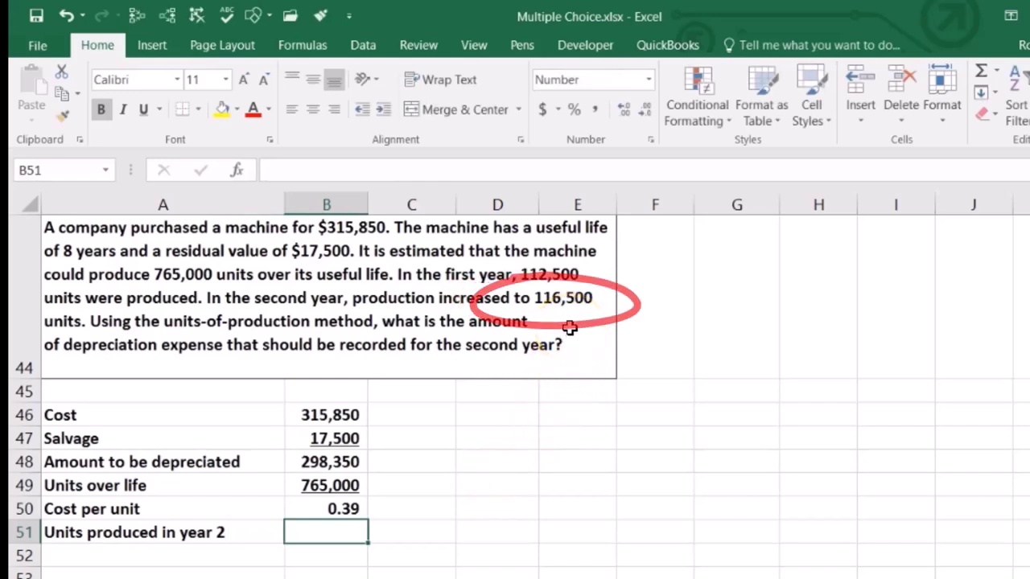
{"action": "type", "text": "116500"}
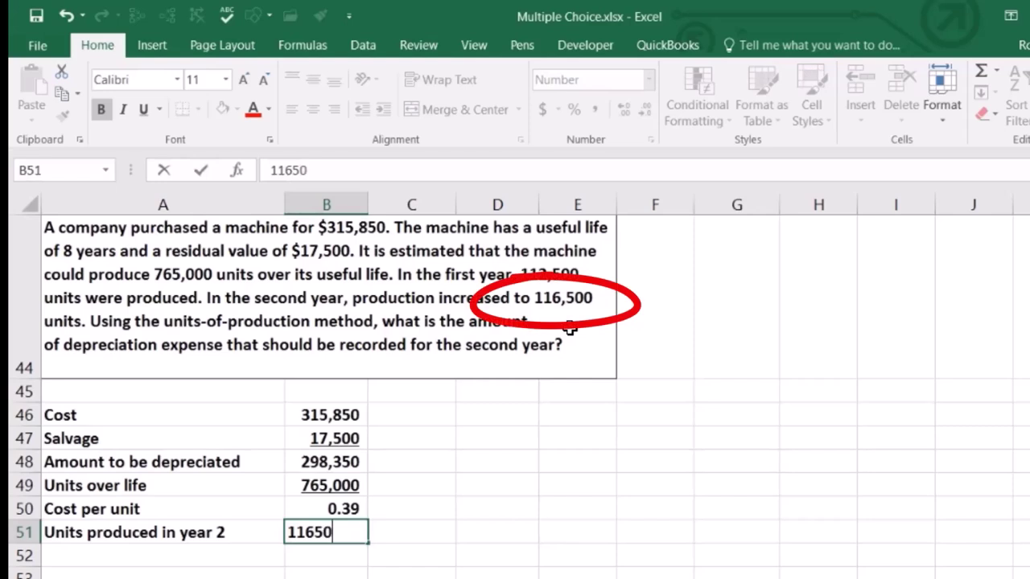
{"action": "key", "text": "Return"}
Step: Calculate the second-year depreciation in B52 by multiplying cost per unit by units produced with =B50*B51
{"action": "key", "text": "Tab"}
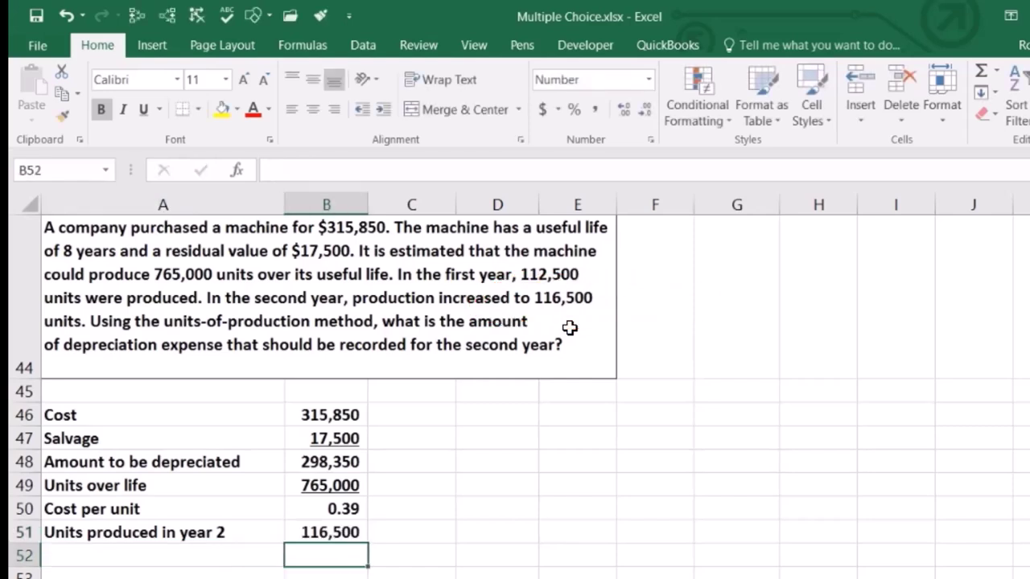
{"action": "type", "text": "="}
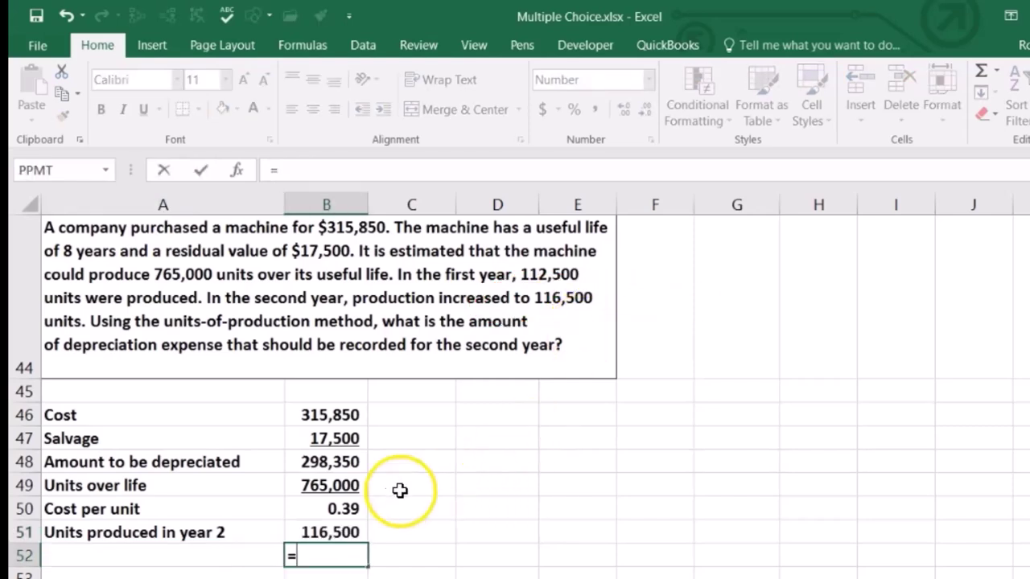
{"action": "left_click", "coordinate": [360, 509]}
{"action": "type", "text": "*"}
{"action": "left_click", "coordinate": [346, 533]}
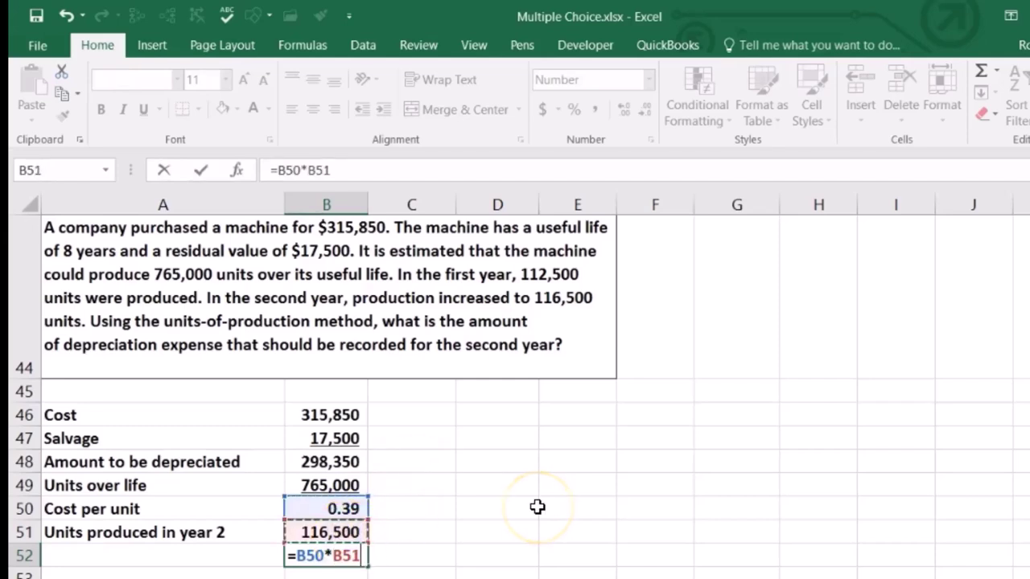
{"action": "key", "text": "Return"}
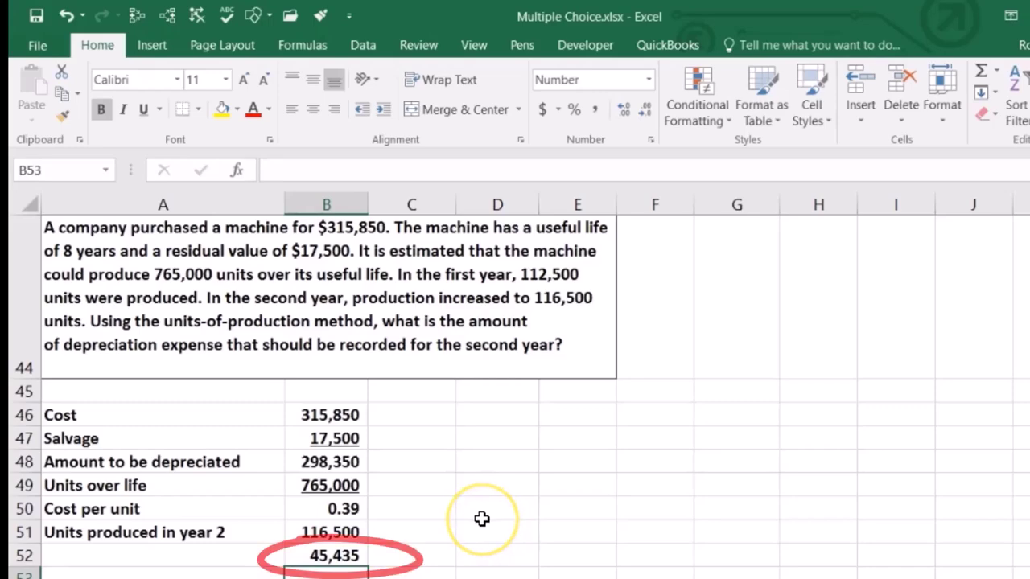